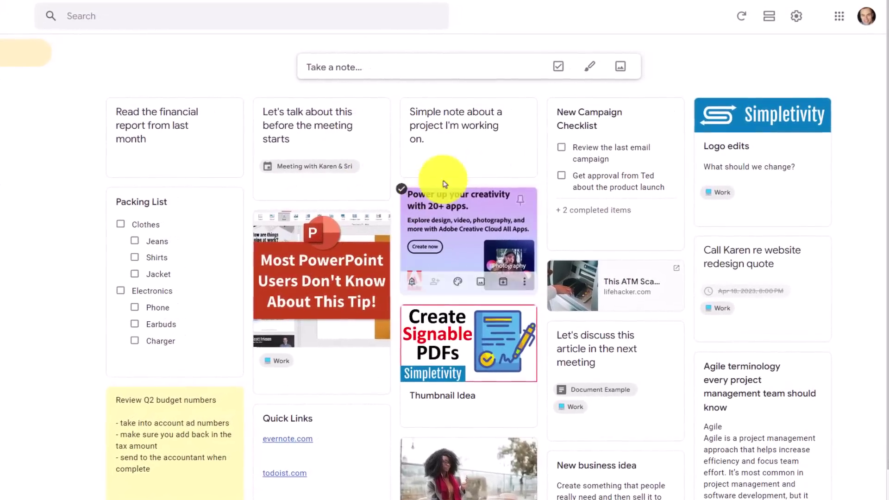
# - Review the project, website redesign quote and financial report notes by opening each one
pyautogui.click(458, 125)
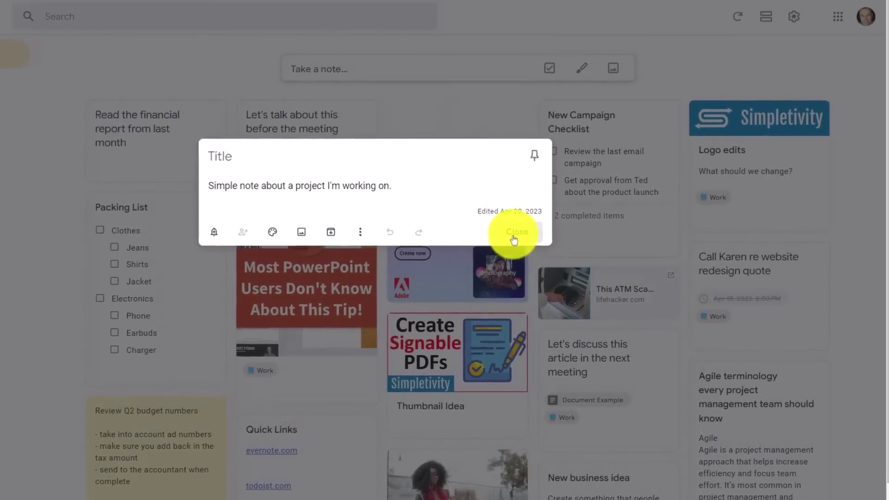
pyautogui.click(514, 238)
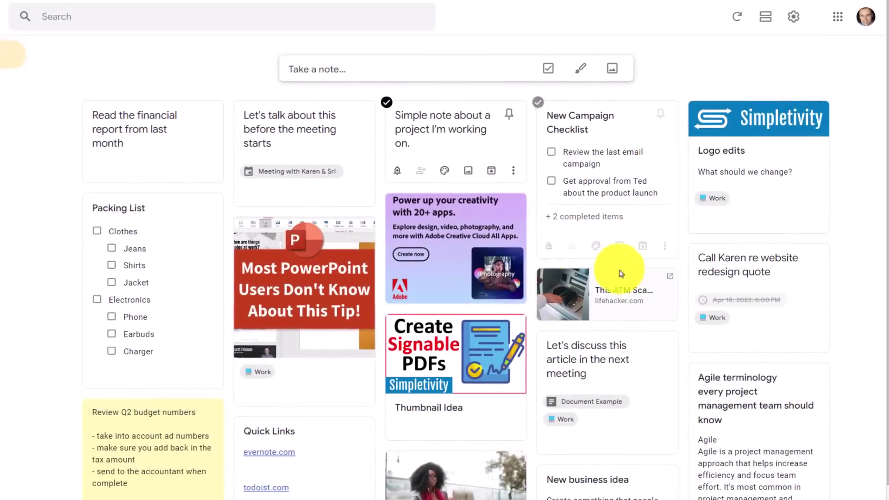
pyautogui.click(764, 268)
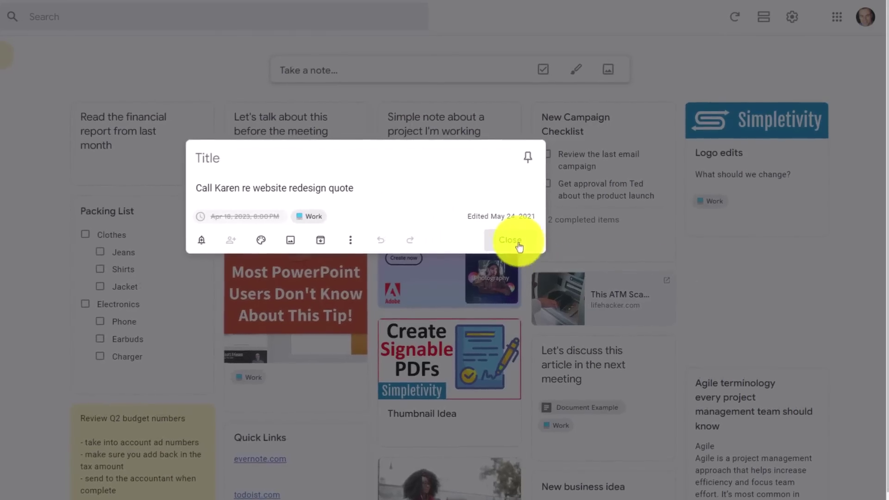
pyautogui.click(514, 239)
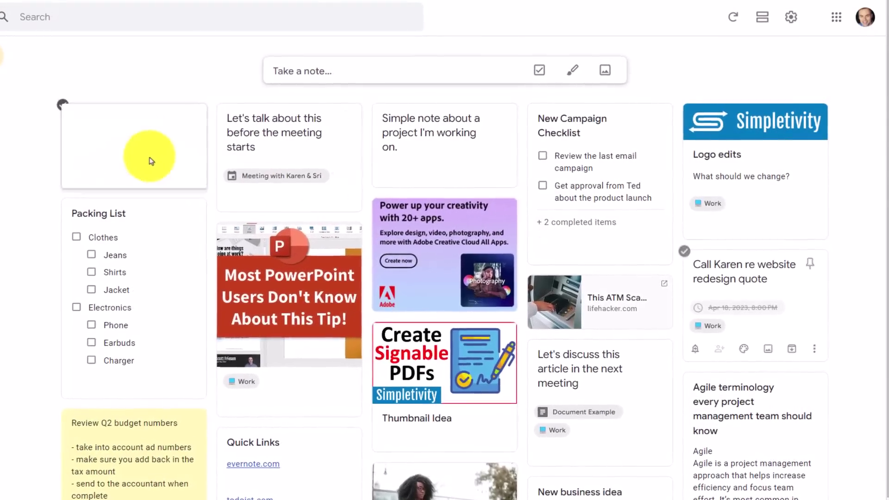
pyautogui.click(150, 159)
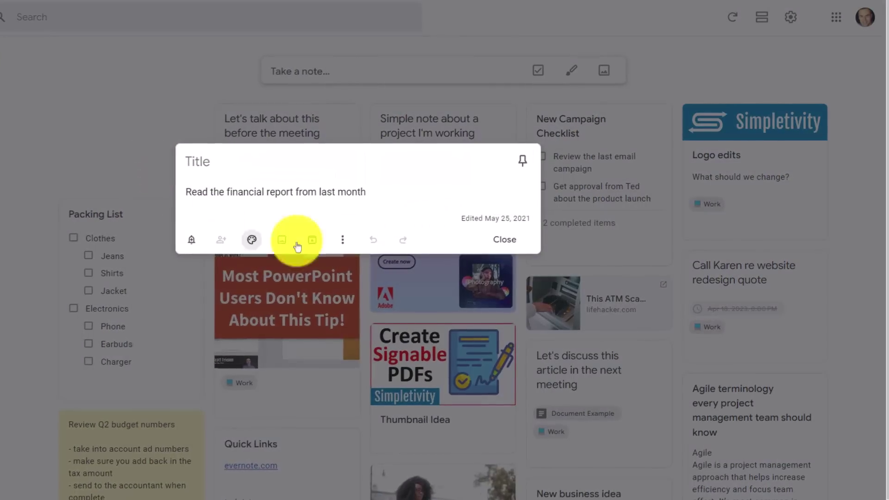
pyautogui.click(496, 239)
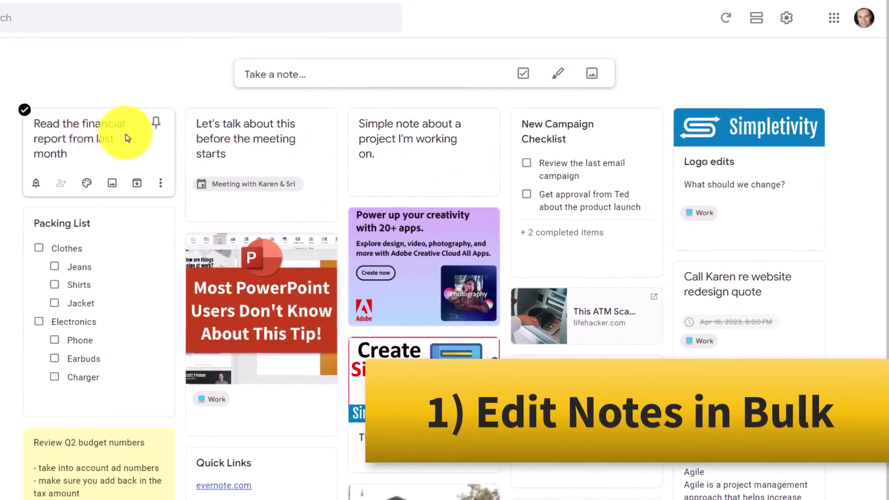
pyautogui.moveTo(99, 139)
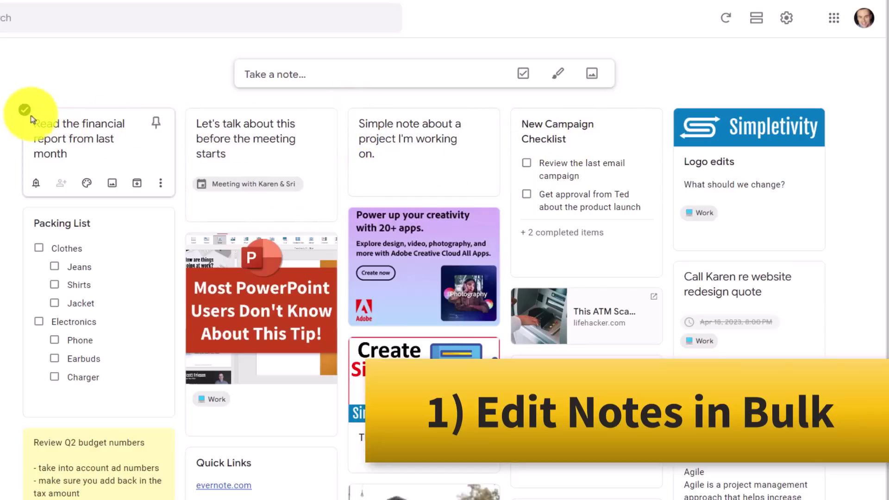
# - Select those three notes, colour them coral and pin them
pyautogui.click(25, 112)
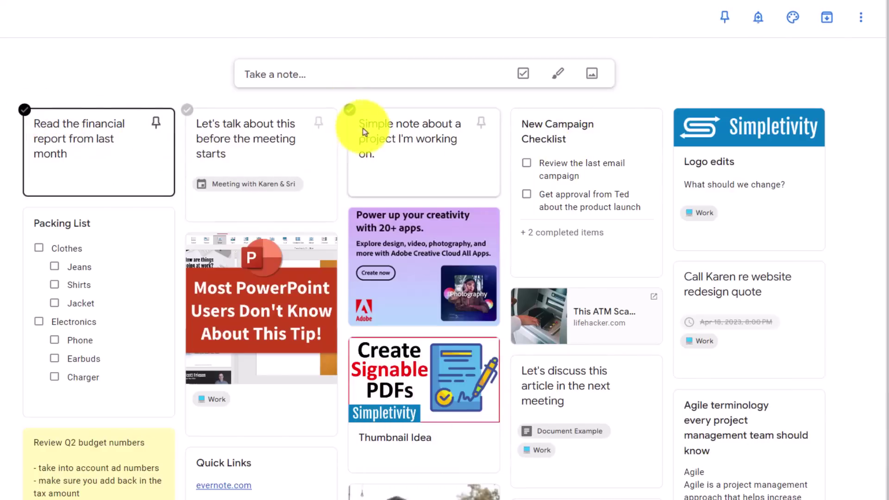
pyautogui.click(351, 110)
pyautogui.moveTo(749, 320)
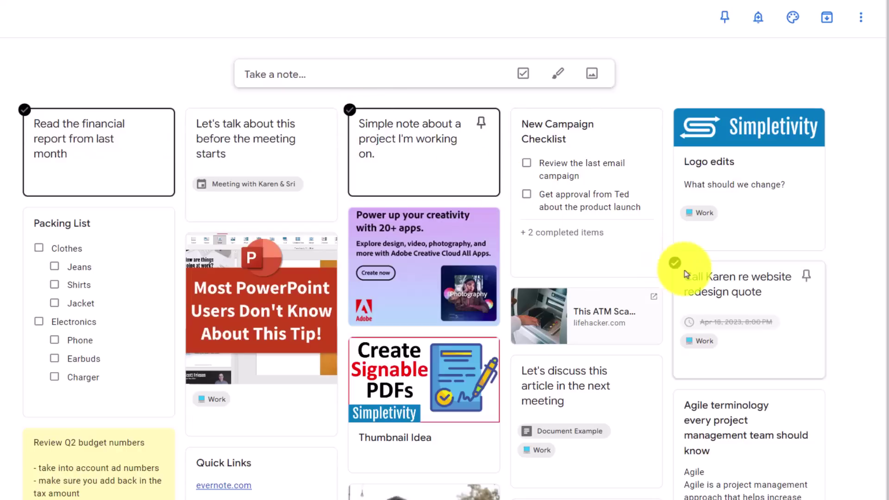
pyautogui.click(675, 265)
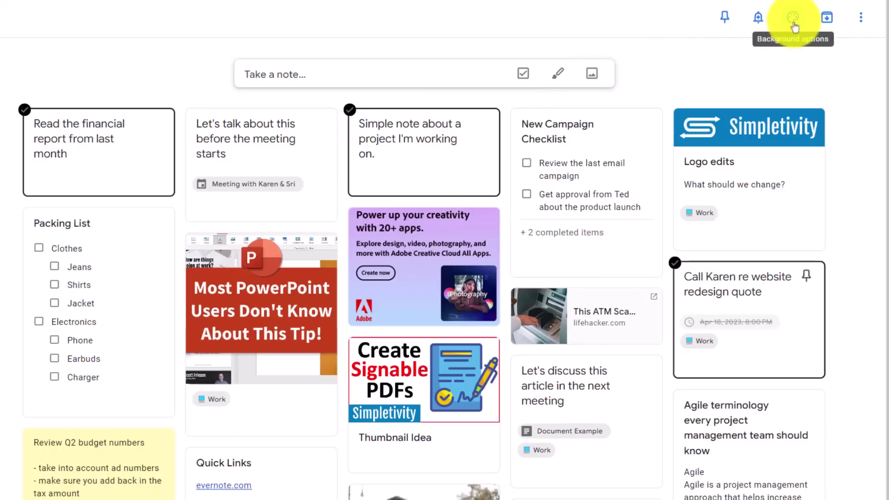
pyautogui.click(860, 18)
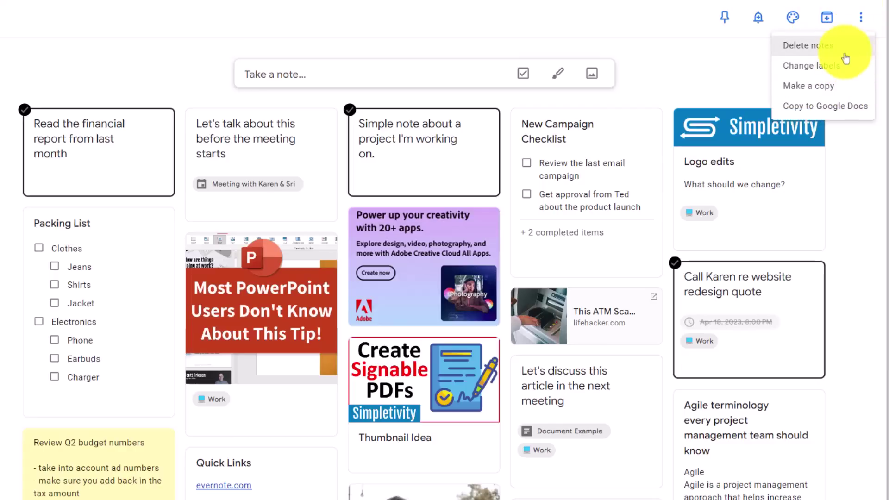
pyautogui.click(793, 18)
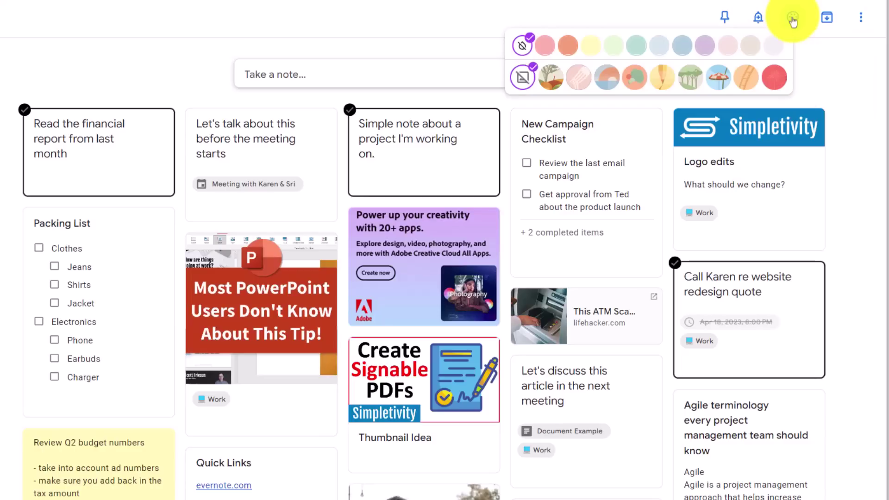
pyautogui.click(551, 47)
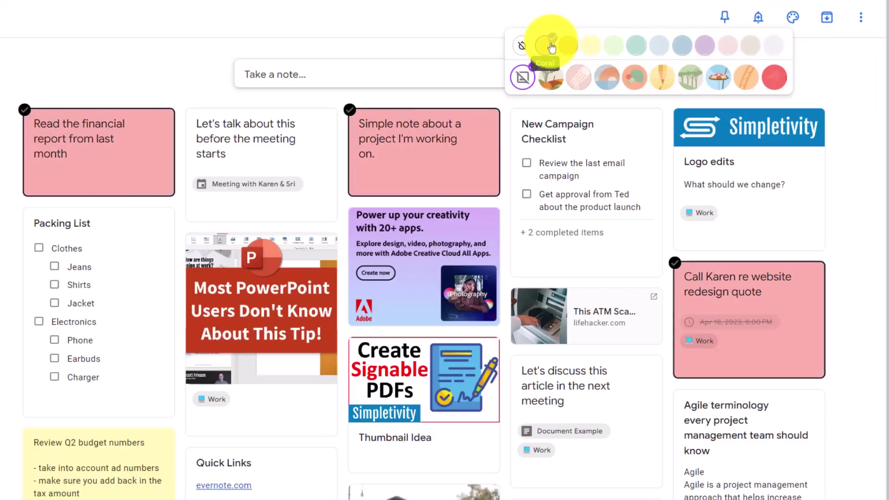
pyautogui.click(724, 16)
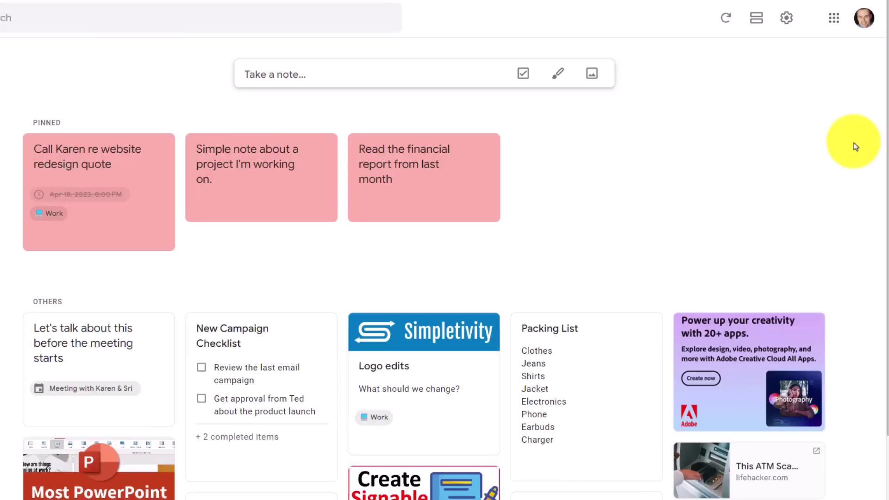
pyautogui.scroll(-2, 856, 146)
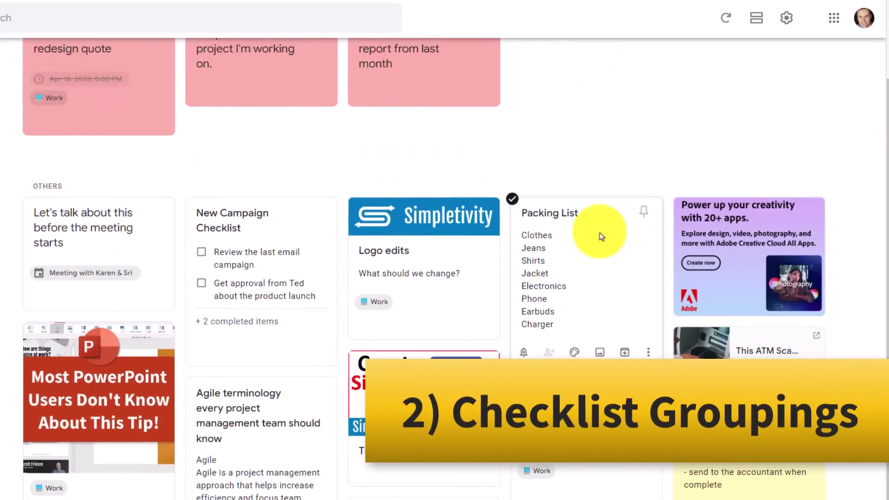
# - Open Packing List and turn its lines into checkboxes, hiding and showing them again
pyautogui.click(591, 256)
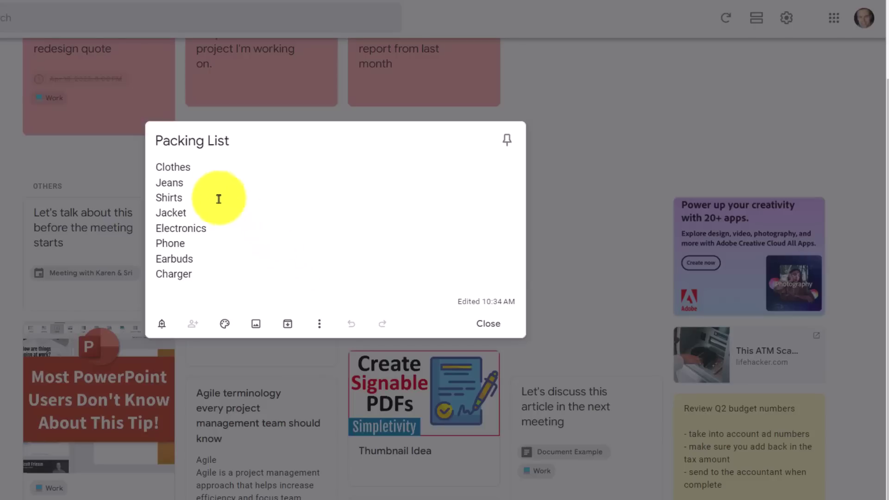
pyautogui.click(319, 324)
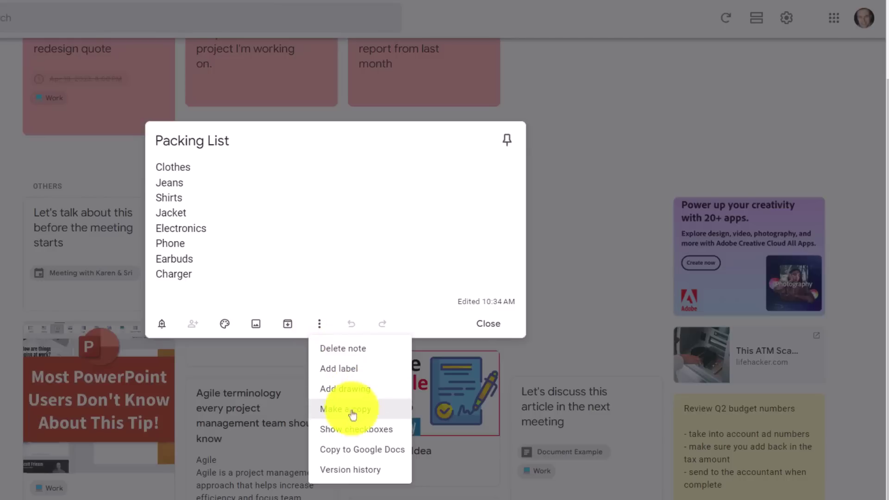
pyautogui.click(356, 429)
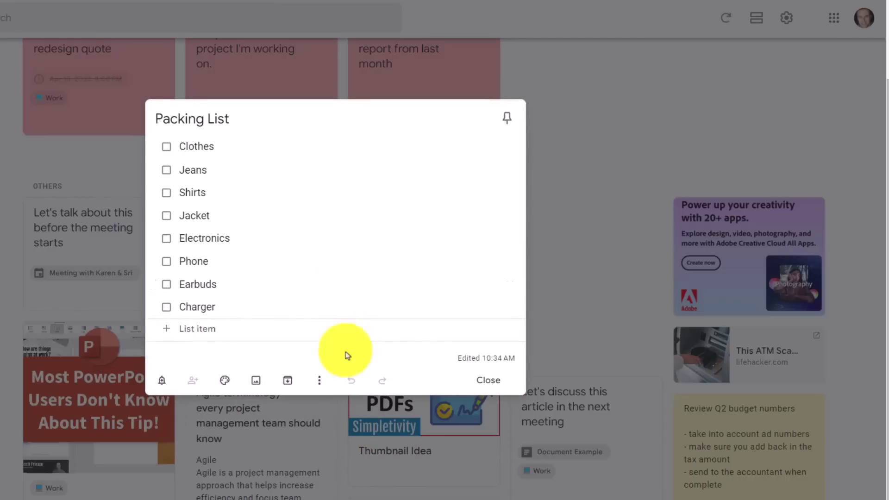
pyautogui.click(319, 380)
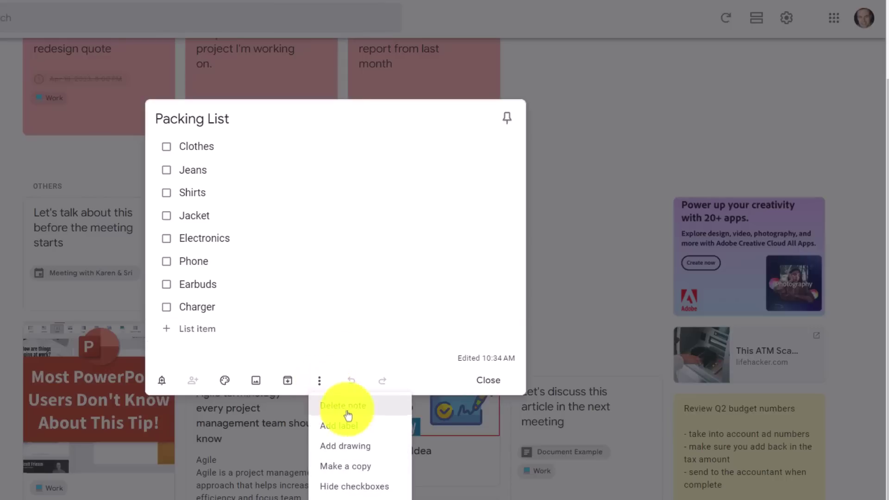
pyautogui.click(355, 486)
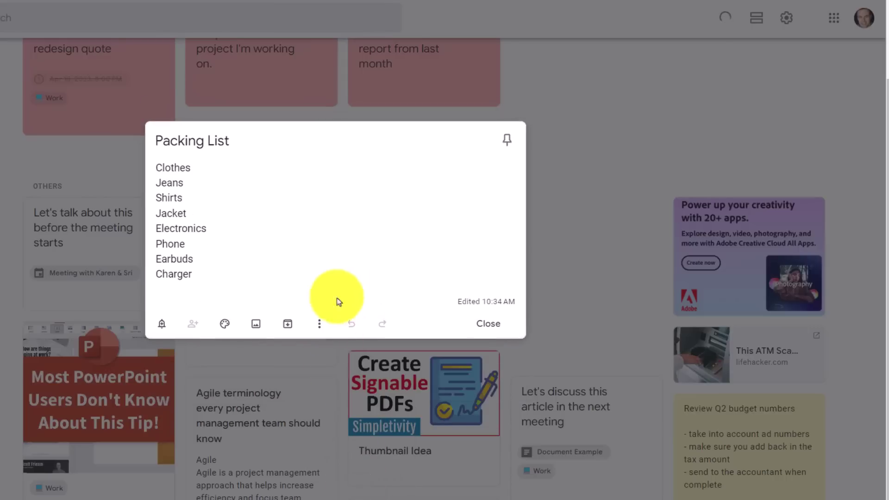
pyautogui.click(320, 323)
pyautogui.click(349, 429)
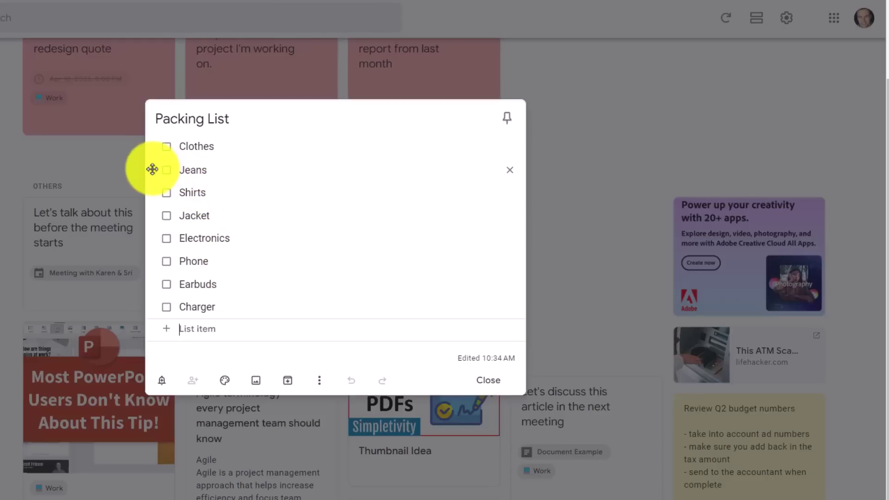
# - Indent Jeans, Shirts and Jacket under Clothes, and Phone and Earbuds under Electronics
pyautogui.moveTo(152, 169); pyautogui.dragTo(196, 170)
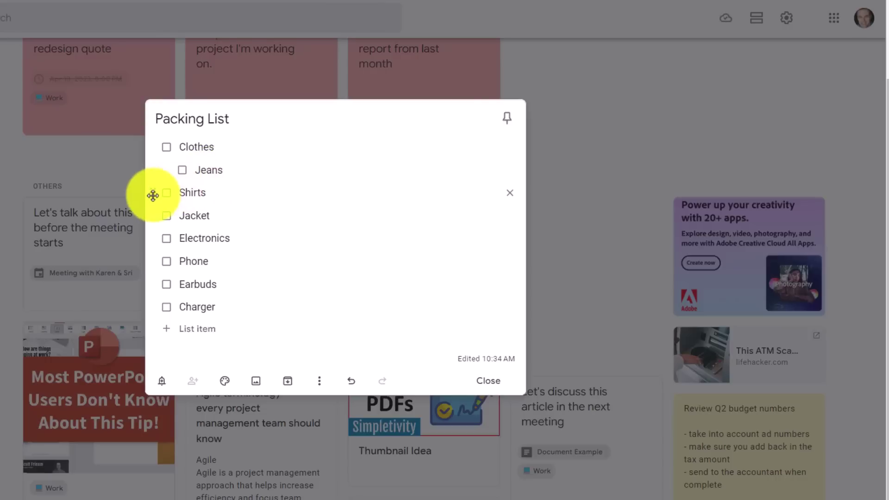
pyautogui.moveTo(152, 196); pyautogui.dragTo(196, 196)
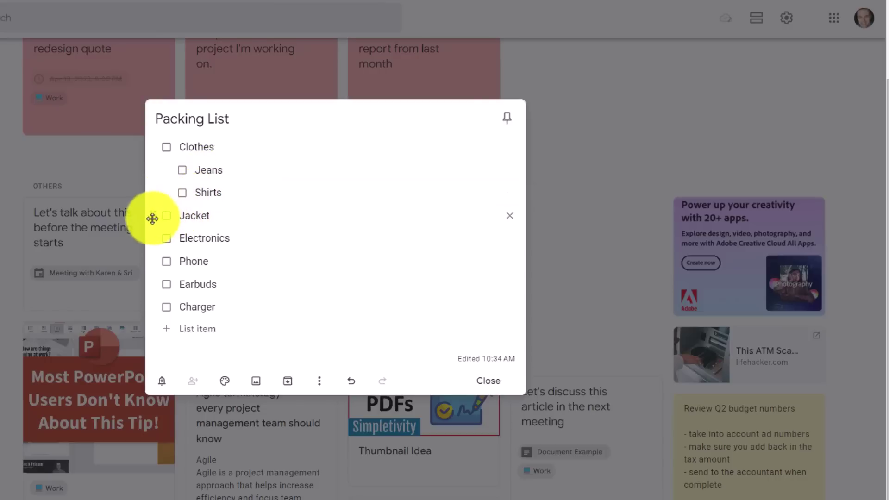
pyautogui.moveTo(152, 218); pyautogui.dragTo(195, 216)
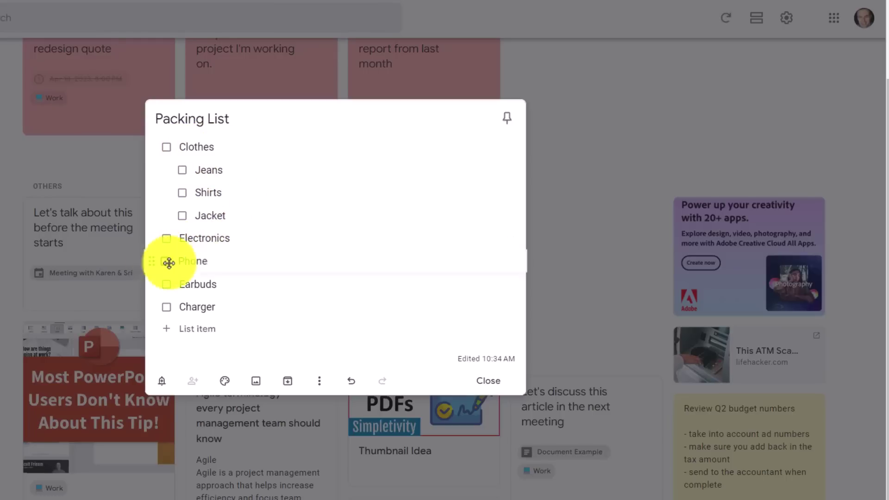
pyautogui.moveTo(169, 263)
pyautogui.mouseDown()
pyautogui.moveTo(195, 262)
pyautogui.moveTo(195, 307)
pyautogui.mouseUp()
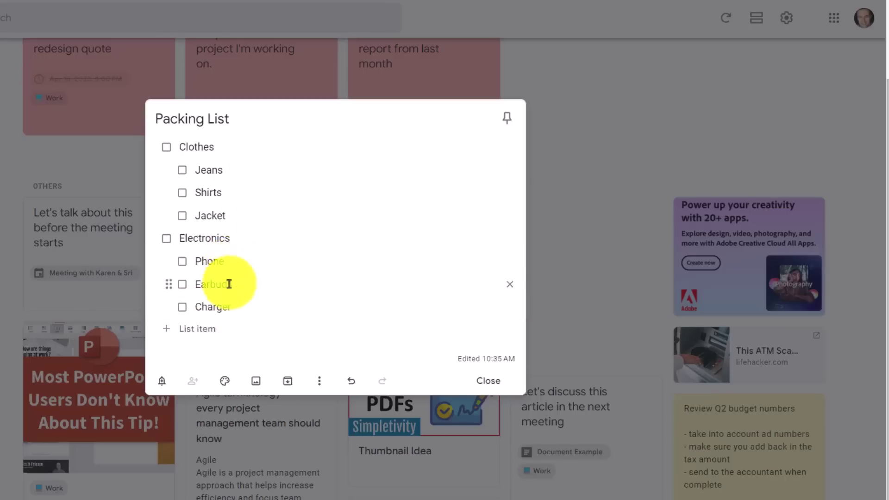
# - Tick off Electronics, Shirts, Jeans and Clothes along with their sub-items
pyautogui.click(167, 241)
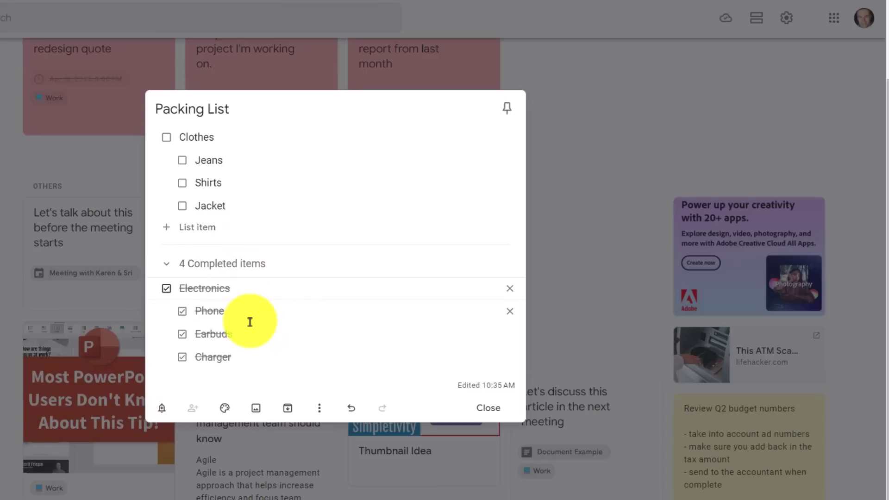
pyautogui.click(182, 182)
pyautogui.click(182, 154)
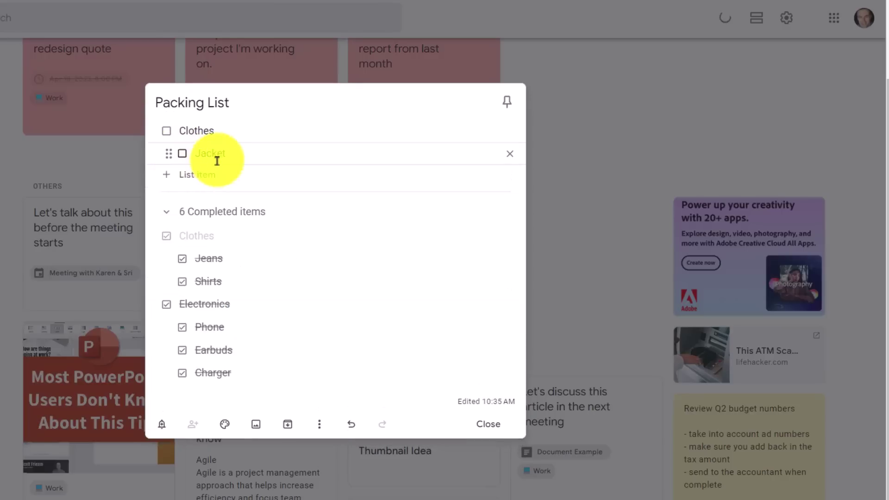
pyautogui.click(167, 132)
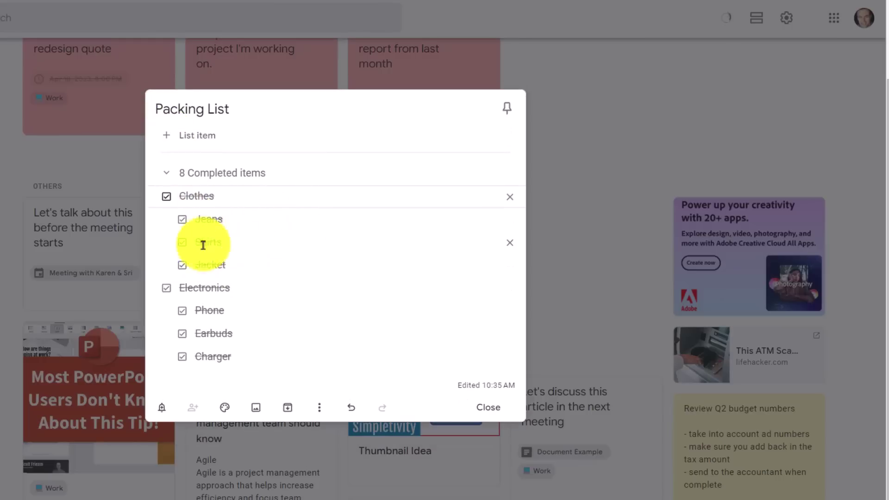
# - Reopen Completed items and uncheck Clothes and Electronics with their sub-items
pyautogui.click(167, 173)
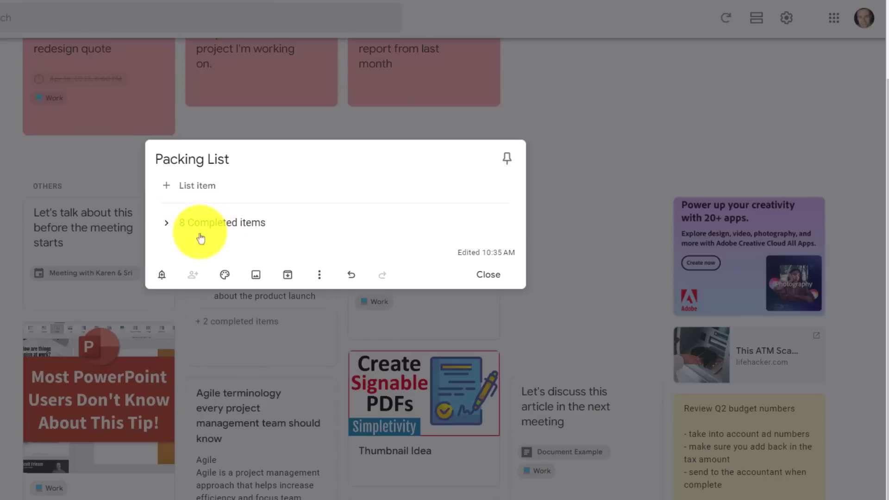
pyautogui.click(165, 223)
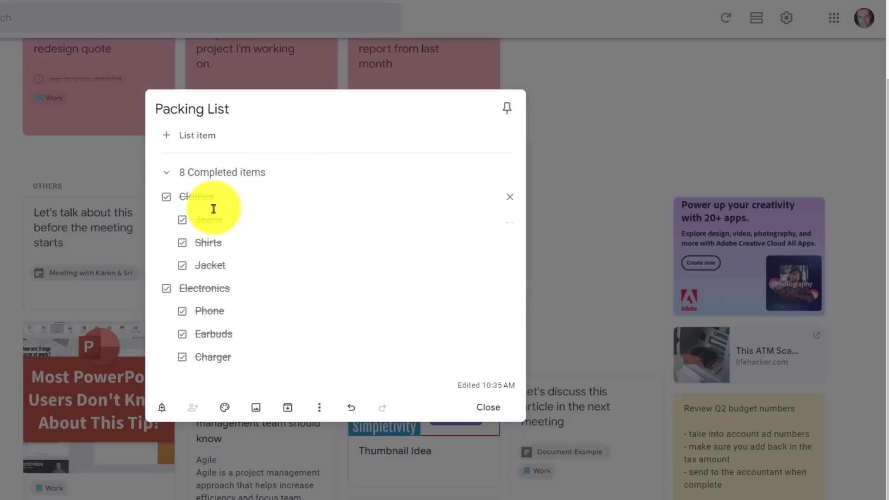
pyautogui.click(165, 197)
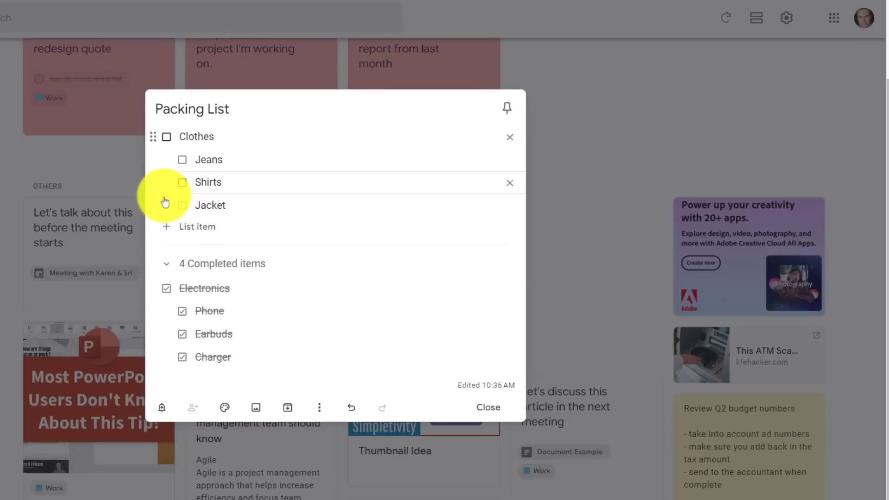
pyautogui.click(166, 288)
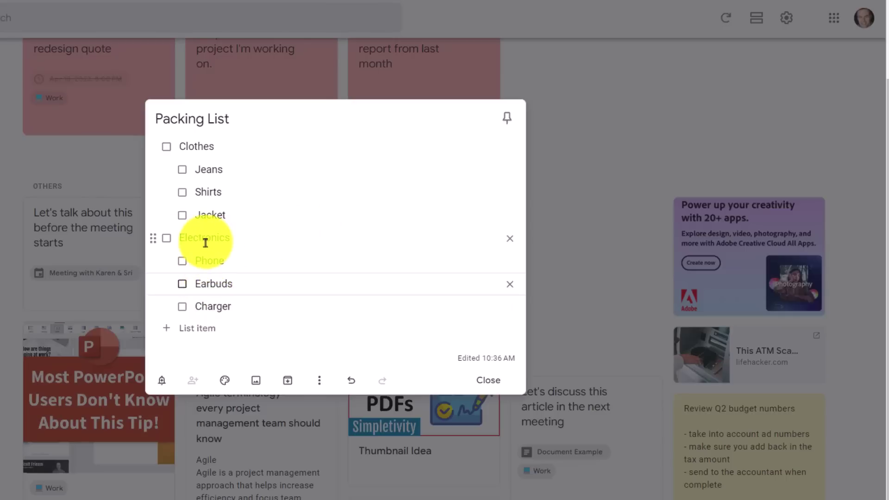
# - Move Electronics and its items above Clothes, then close the Packing List note
pyautogui.moveTo(153, 241); pyautogui.dragTo(159, 145)
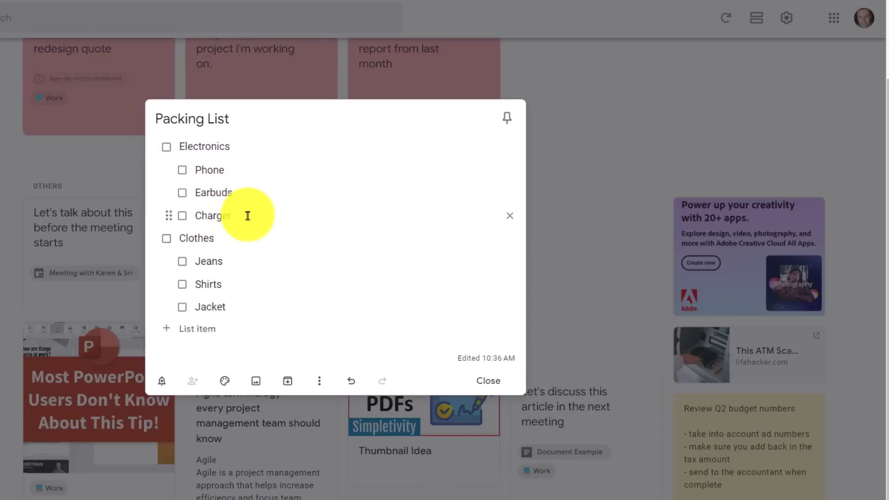
pyautogui.click(868, 254)
pyautogui.scroll(-4, 868, 254)
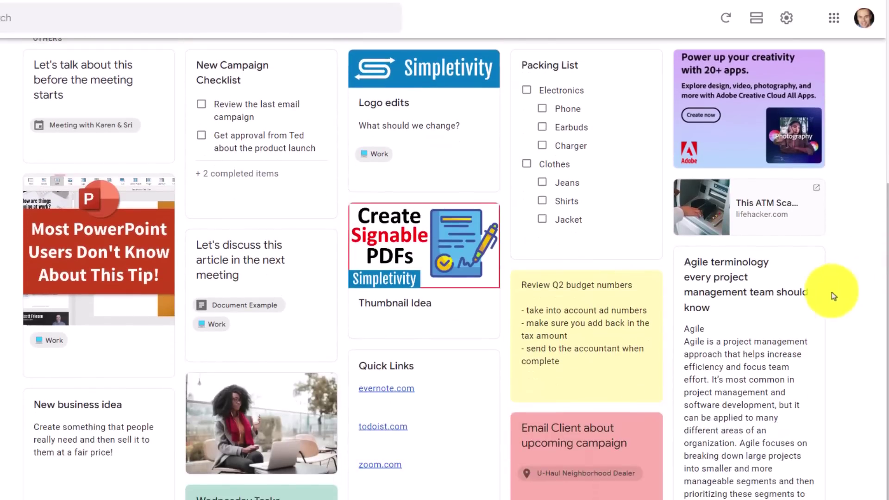
pyautogui.moveTo(746, 306)
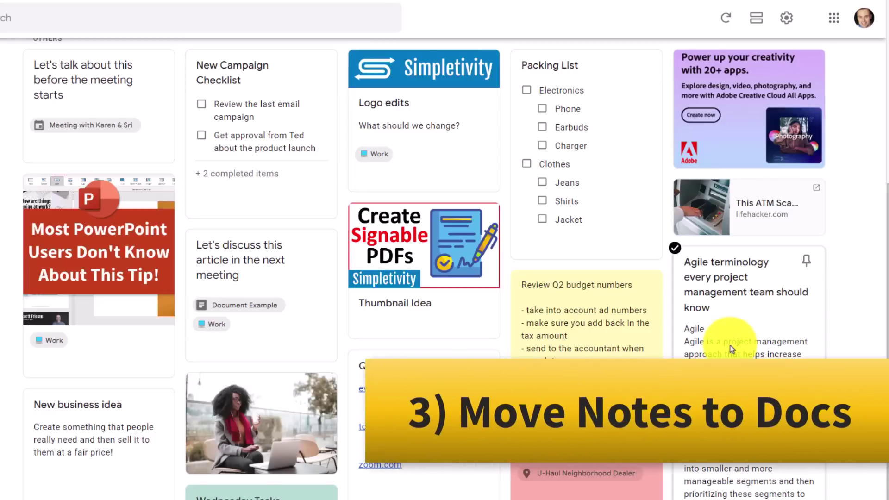
# - Open the Agile terminology note and briefly select its first three sections
pyautogui.click(750, 316)
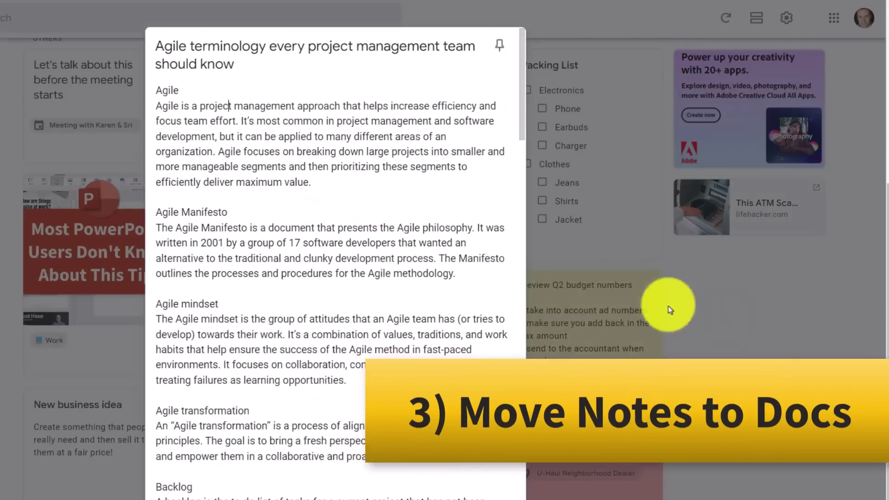
pyautogui.scroll(-5, 349, 274)
pyautogui.scroll(-5, 349, 274)
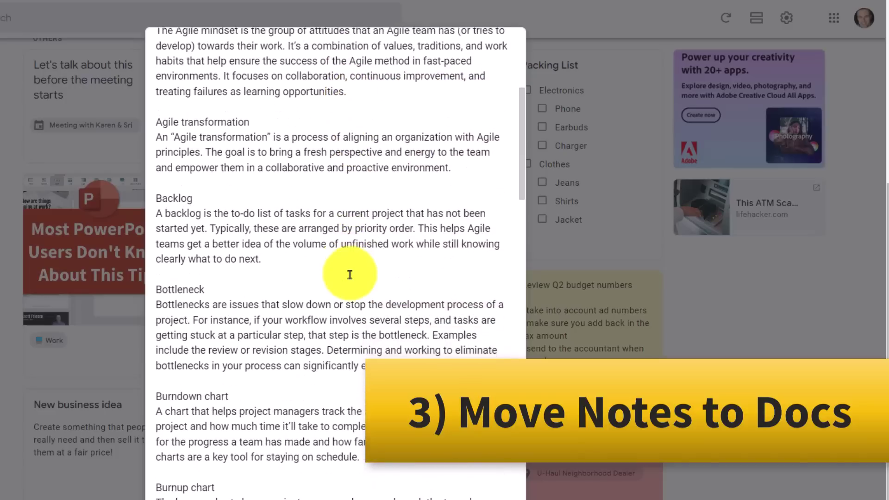
pyautogui.scroll(-5, 349, 274)
pyautogui.scroll(-5, 349, 274)
pyautogui.scroll(-5, 349, 275)
pyautogui.scroll(-5, 349, 274)
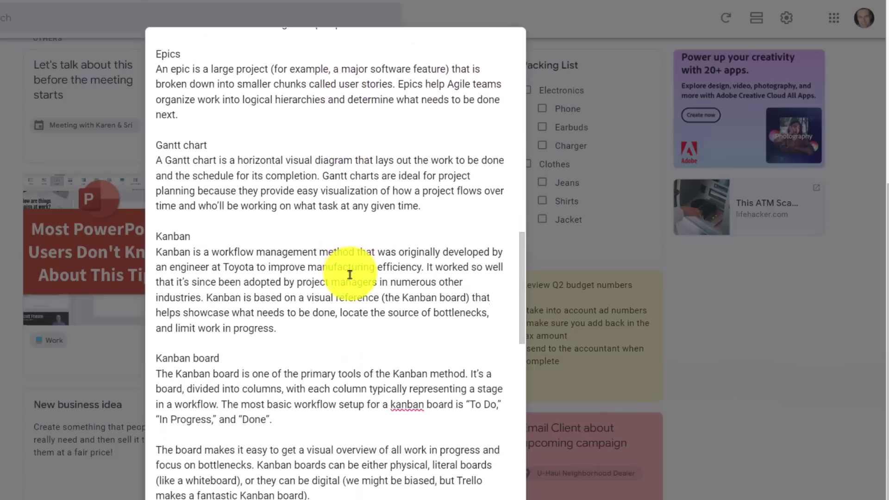
pyautogui.scroll(-5, 349, 274)
pyautogui.scroll(-5, 349, 275)
pyautogui.scroll(-5, 350, 275)
pyautogui.scroll(-4, 349, 275)
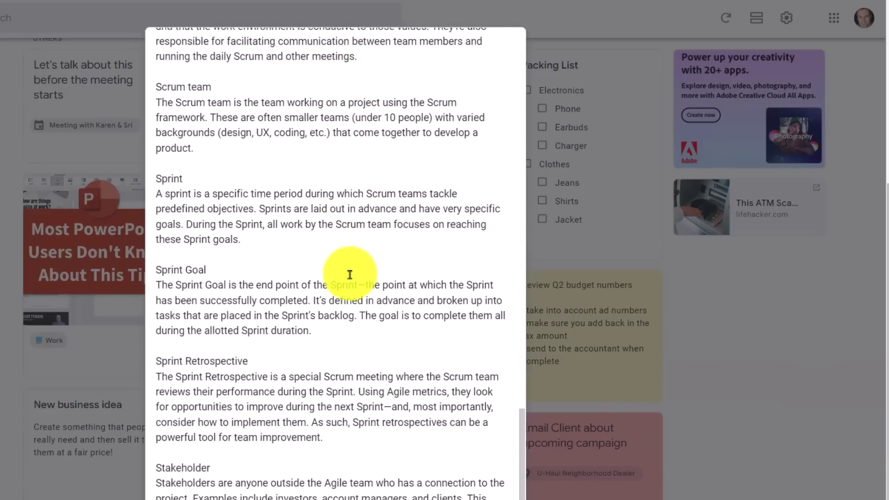
pyautogui.scroll(-3, 350, 274)
pyautogui.scroll(-2, 350, 274)
pyautogui.scroll(5, 350, 274)
pyautogui.scroll(4, 349, 274)
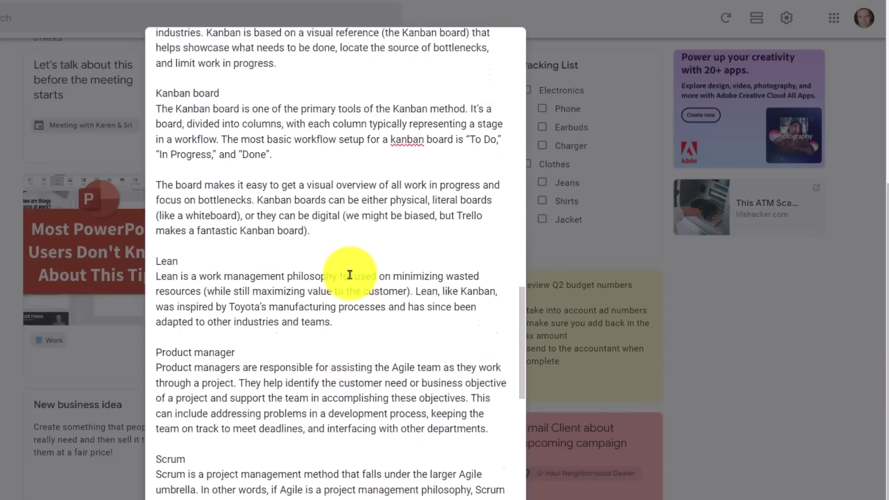
pyautogui.scroll(5, 350, 275)
pyautogui.scroll(4, 349, 274)
pyautogui.scroll(5, 349, 274)
pyautogui.scroll(2, 349, 274)
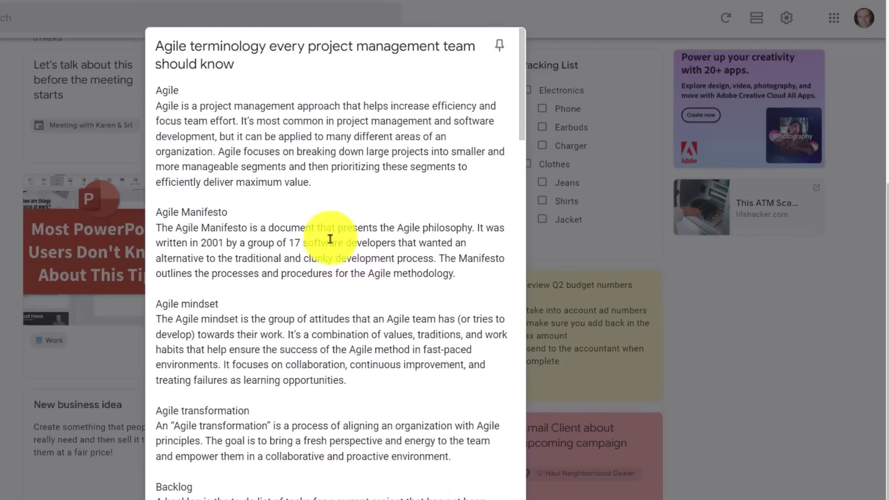
pyautogui.click(228, 111)
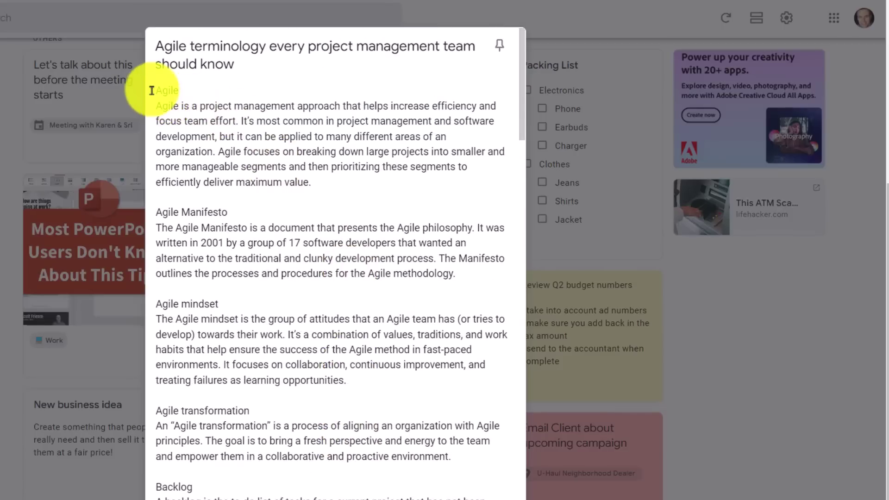
pyautogui.moveTo(151, 91); pyautogui.dragTo(380, 395)
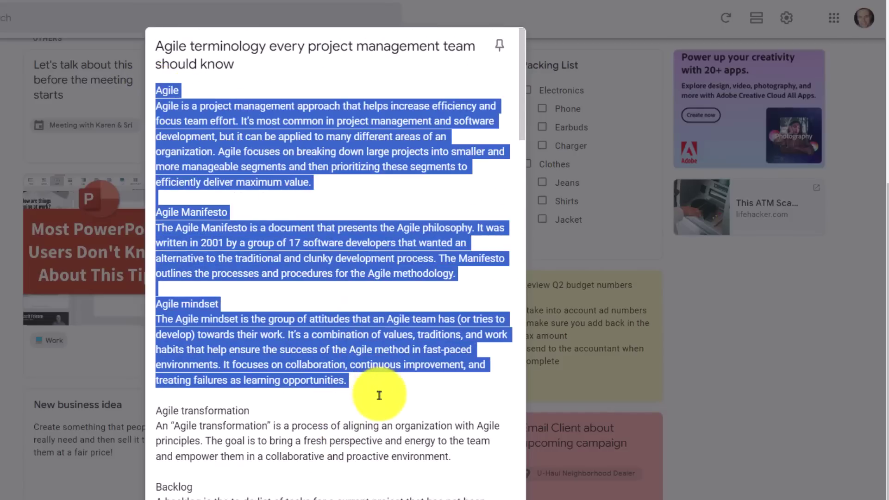
pyautogui.click(355, 298)
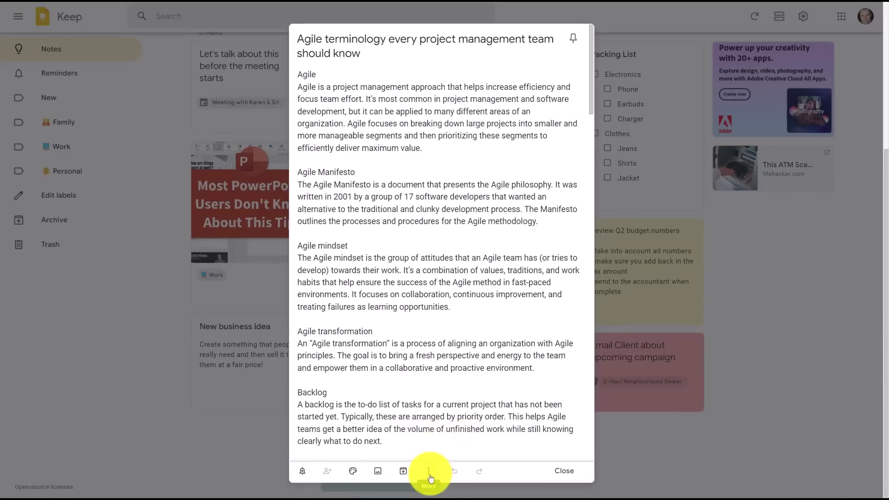
# - Copy the Agile terminology note to Google Docs and open the new document
pyautogui.click(429, 475)
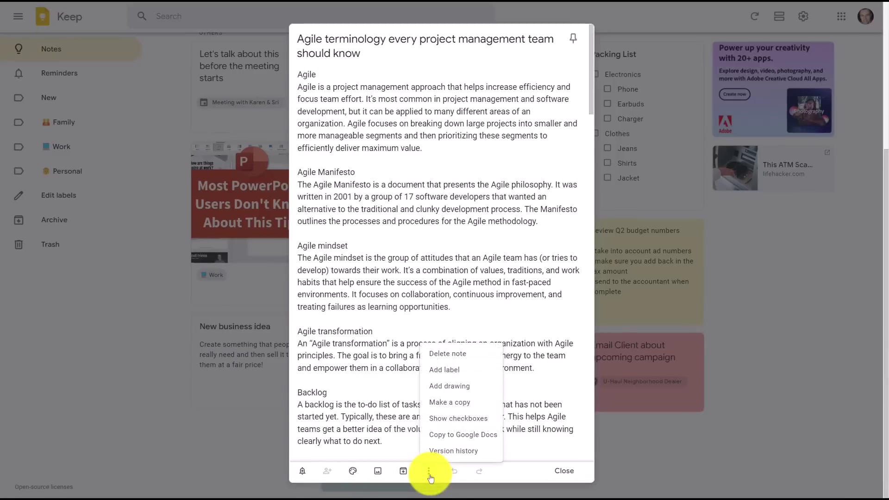
pyautogui.click(448, 436)
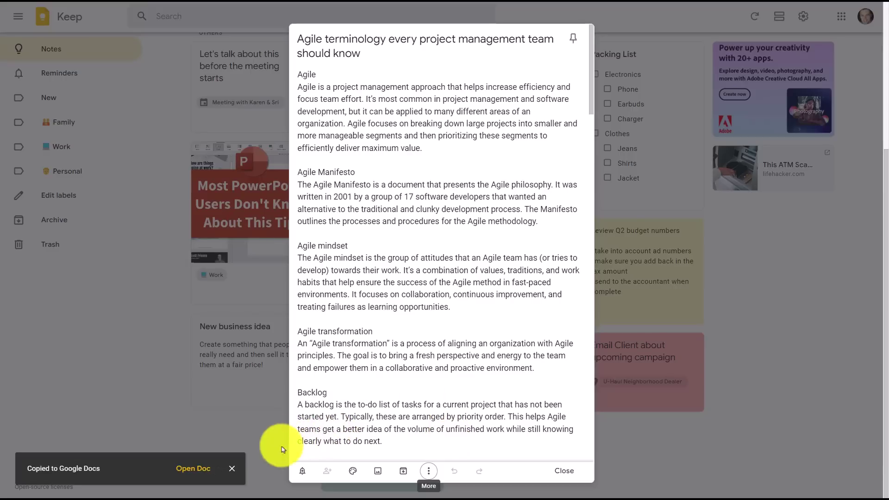
pyautogui.click(188, 473)
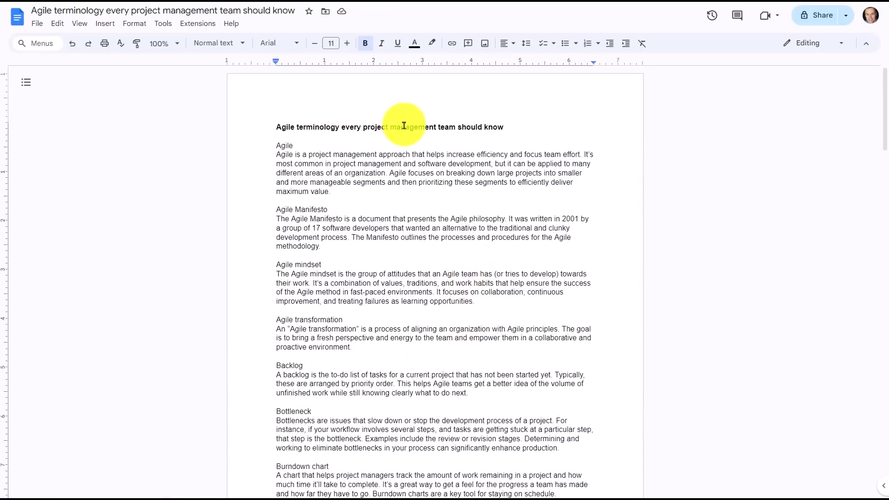
pyautogui.scroll(-5, 488, 267)
pyautogui.scroll(-5, 487, 267)
pyautogui.scroll(-5, 488, 267)
pyautogui.scroll(-5, 488, 267)
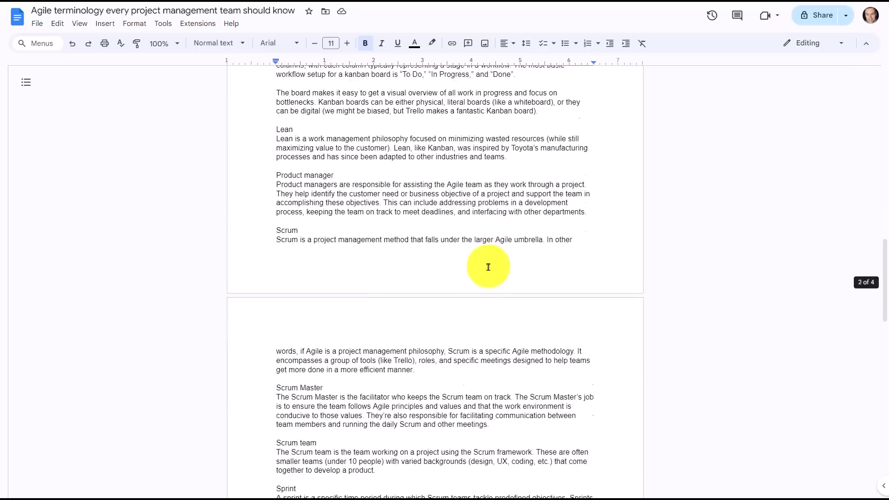
pyautogui.scroll(5, 488, 267)
pyautogui.scroll(5, 488, 266)
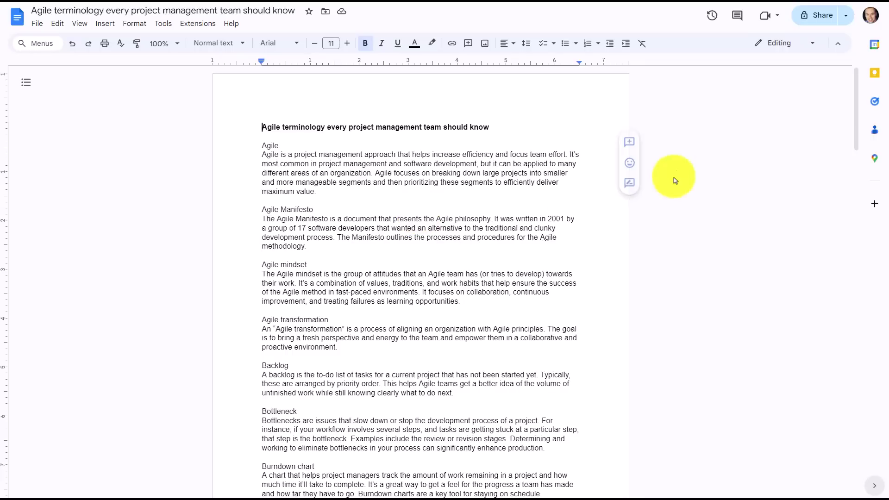
# - Show the Keep side panel and drag the Packing List note below the Agile paragraph
pyautogui.click(876, 79)
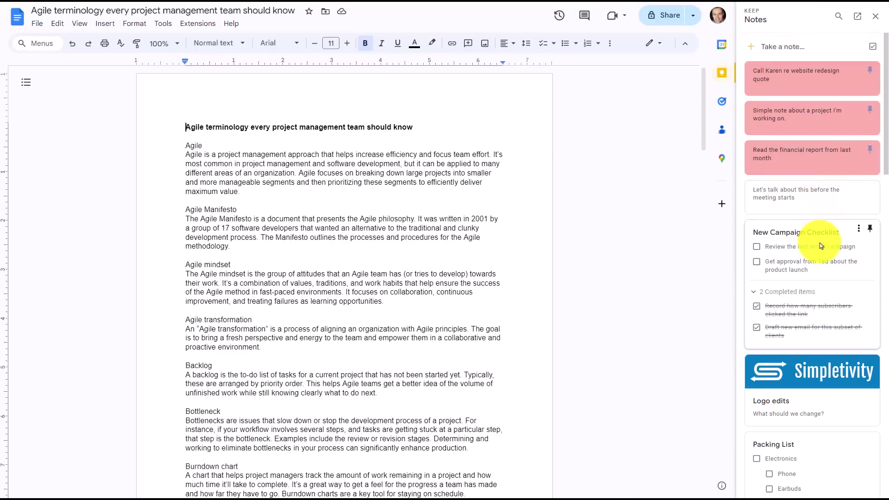
pyautogui.scroll(-4, 820, 245)
pyautogui.scroll(-4, 820, 245)
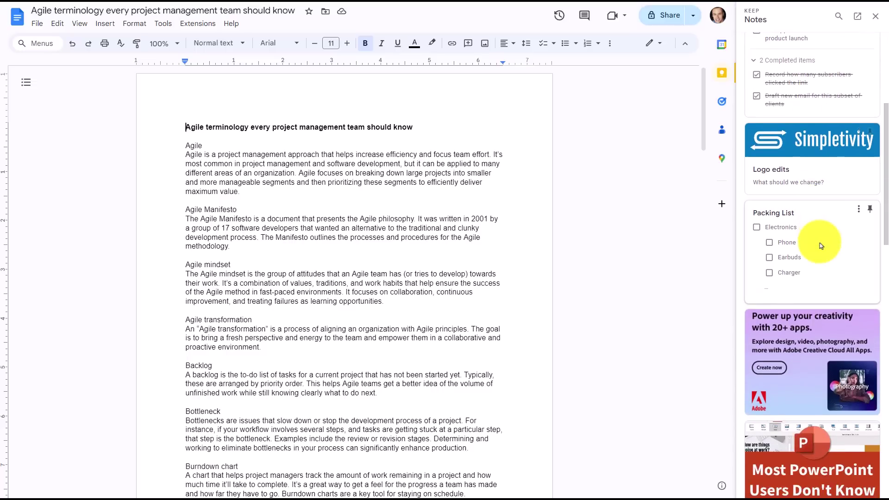
pyautogui.scroll(-3, 820, 245)
pyautogui.scroll(-3, 820, 245)
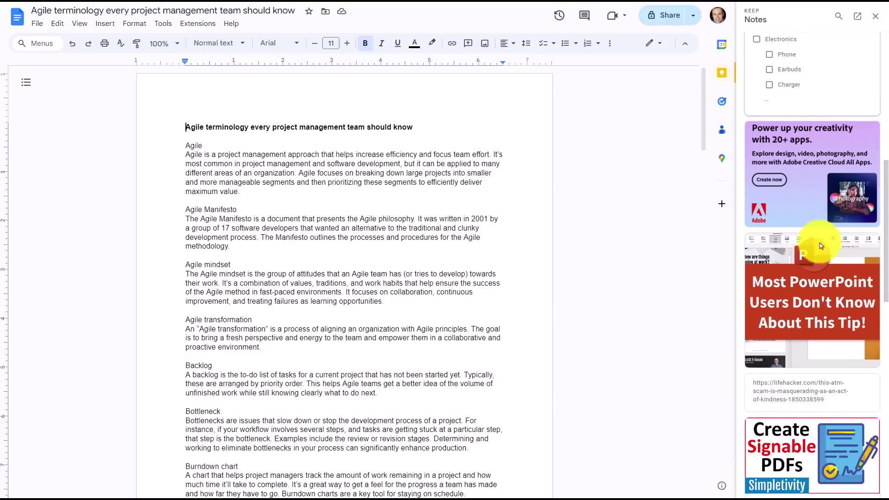
pyautogui.scroll(-4, 820, 245)
pyautogui.scroll(-3, 820, 245)
pyautogui.scroll(-3, 821, 245)
pyautogui.scroll(-3, 820, 245)
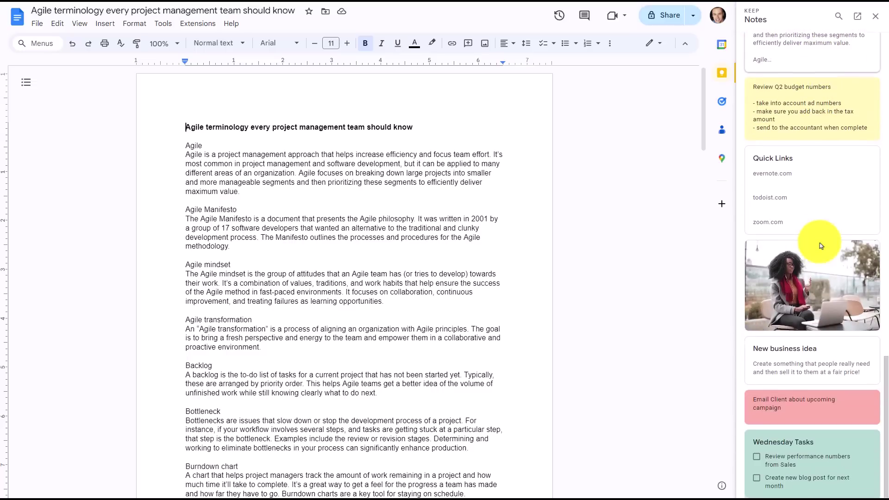
pyautogui.scroll(4, 820, 245)
pyautogui.scroll(4, 821, 244)
pyautogui.scroll(4, 820, 245)
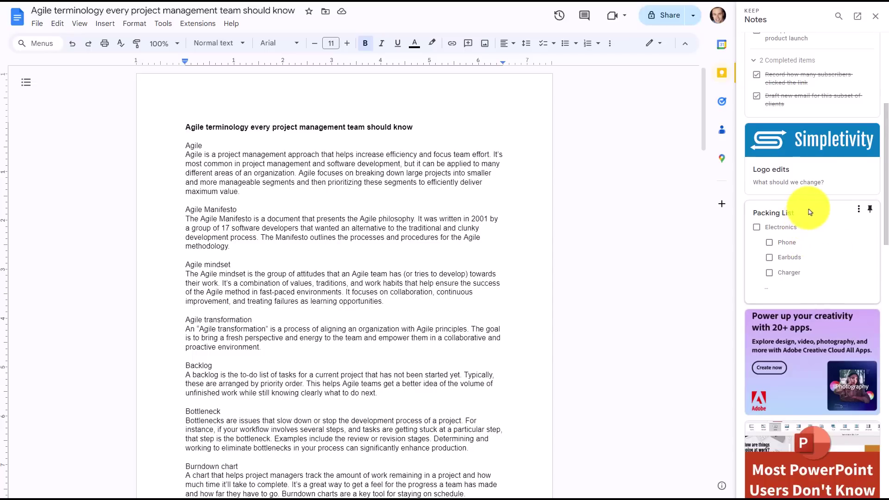
pyautogui.moveTo(809, 211); pyautogui.dragTo(232, 206)
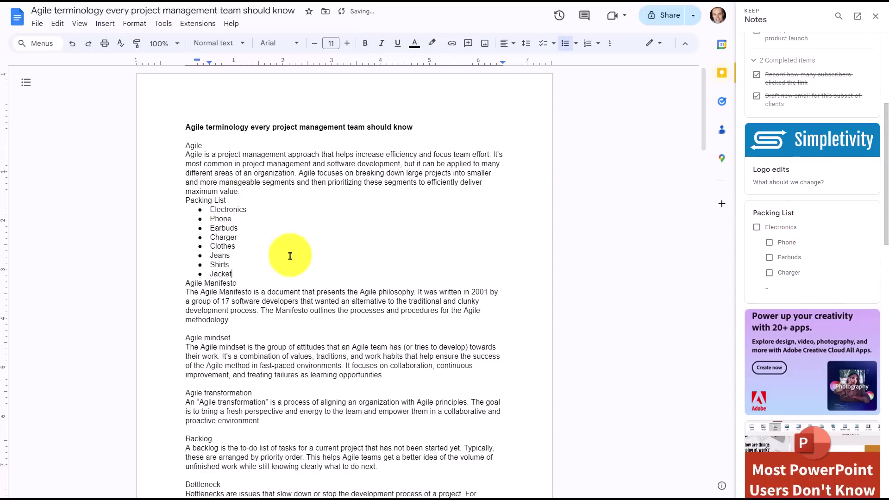
pyautogui.scroll(-5, 290, 257)
pyautogui.scroll(-5, 289, 256)
pyautogui.scroll(-3, 822, 304)
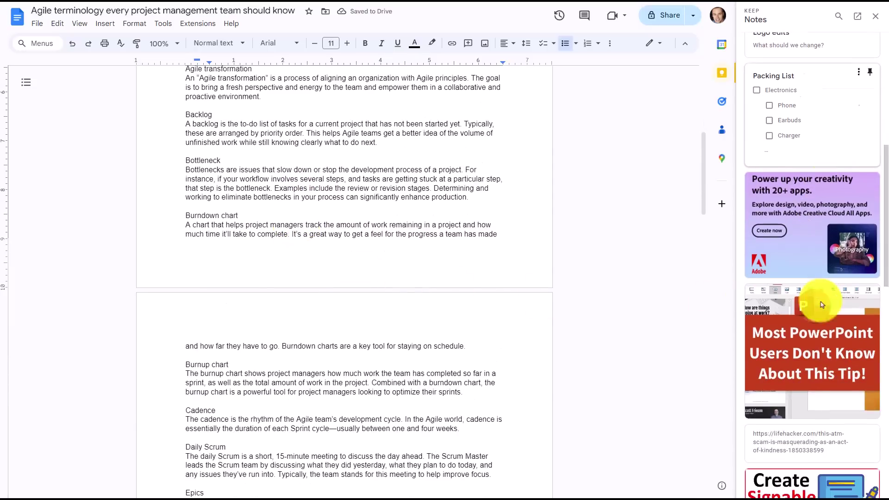
pyautogui.scroll(-4, 821, 305)
pyautogui.scroll(-4, 821, 304)
pyautogui.scroll(-4, 822, 305)
pyautogui.scroll(-2, 821, 305)
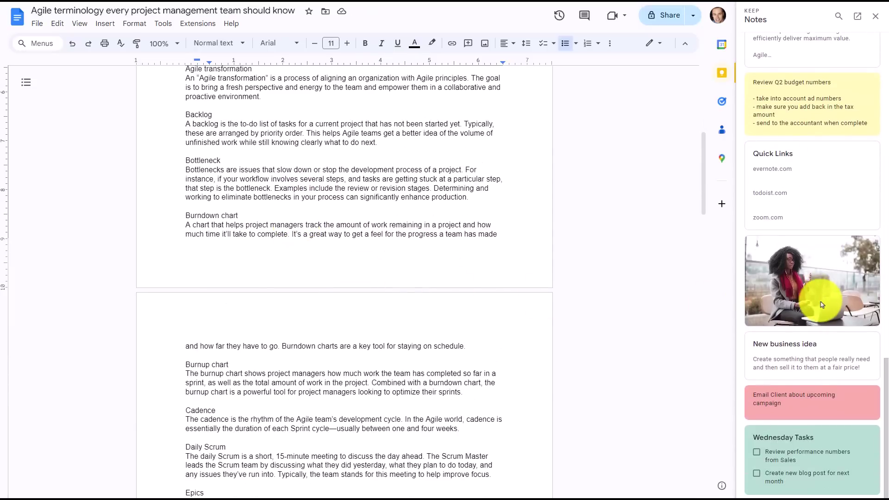
# - Drag the laptop photo note from Keep into the document above the Burndown chart
pyautogui.moveTo(822, 270); pyautogui.dragTo(235, 208)
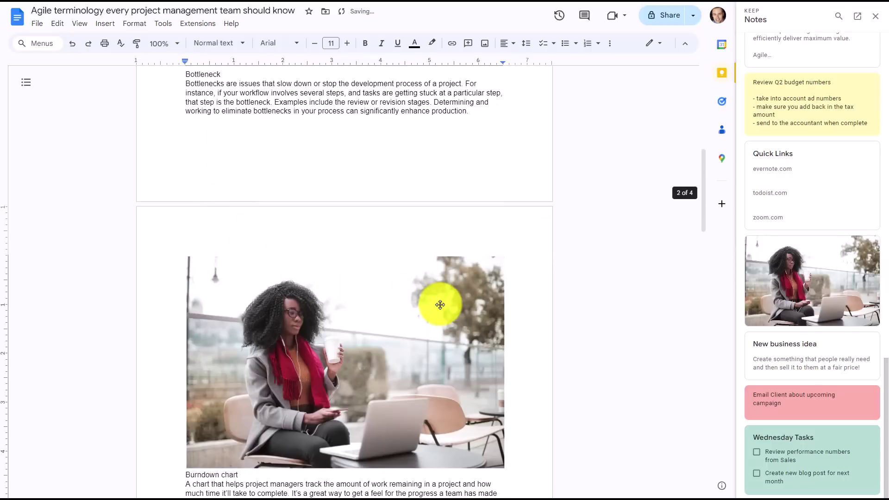
pyautogui.scroll(-3, 439, 307)
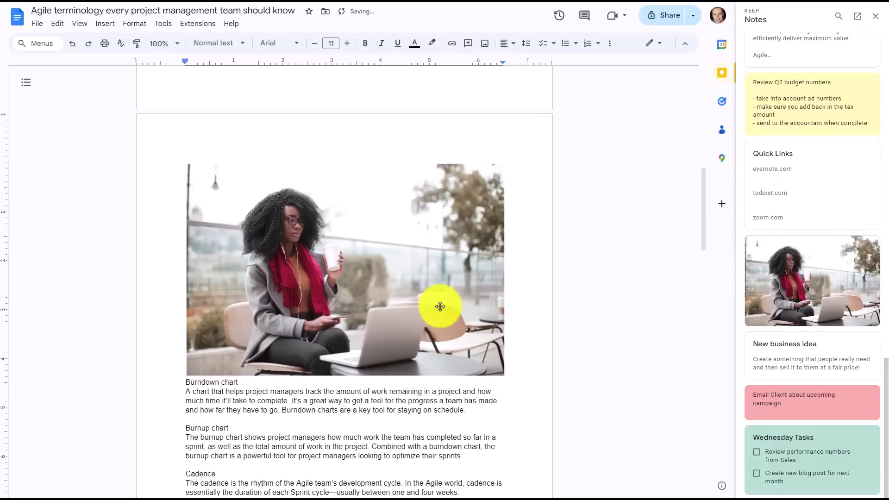
pyautogui.moveTo(812, 281)
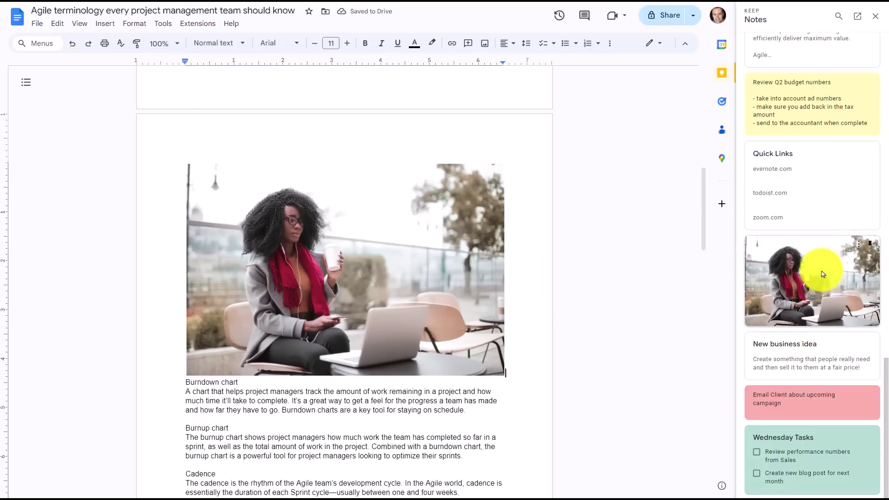
pyautogui.scroll(5, 822, 274)
pyautogui.scroll(5, 822, 273)
pyautogui.scroll(3, 822, 274)
pyautogui.scroll(3, 822, 273)
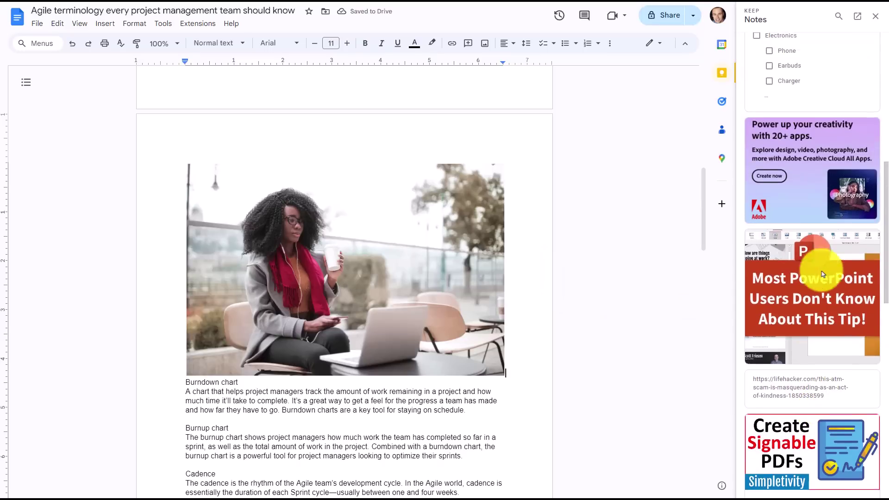
pyautogui.scroll(5, 402, 272)
pyautogui.scroll(5, 402, 272)
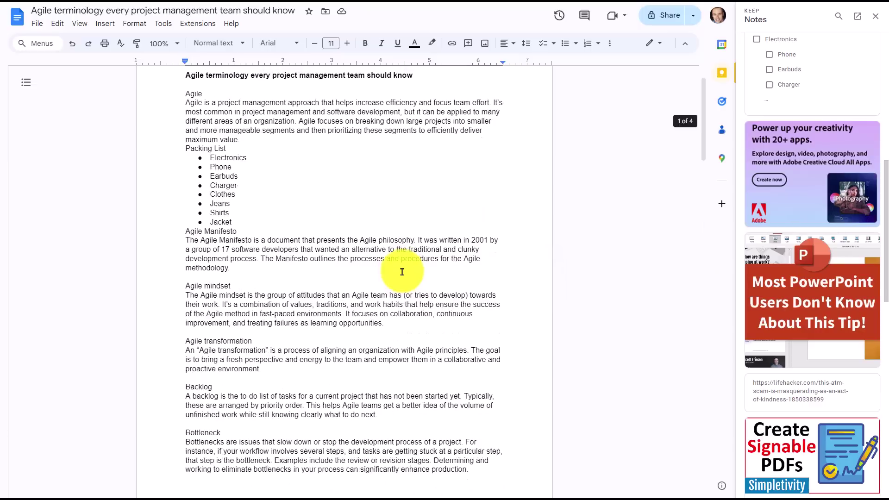
pyautogui.scroll(3, 402, 272)
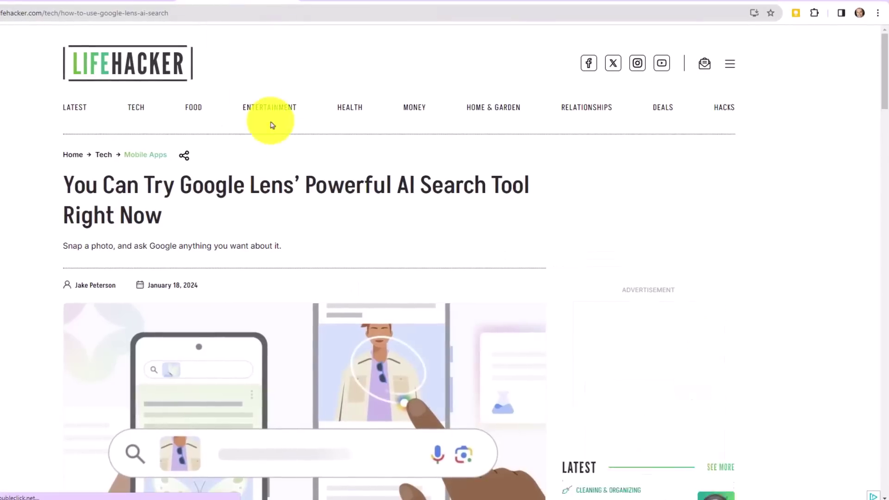
pyautogui.scroll(-4, 338, 180)
pyautogui.scroll(-3, 339, 179)
pyautogui.scroll(8, 339, 180)
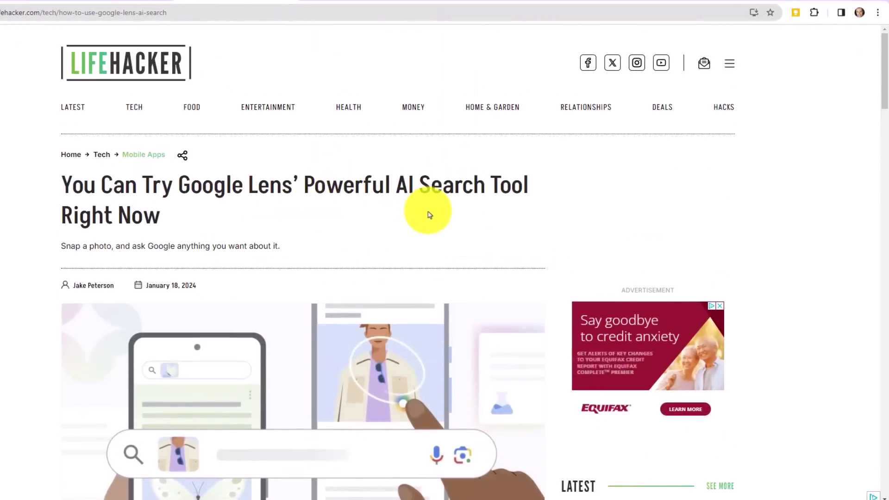
pyautogui.scroll(-4, 429, 214)
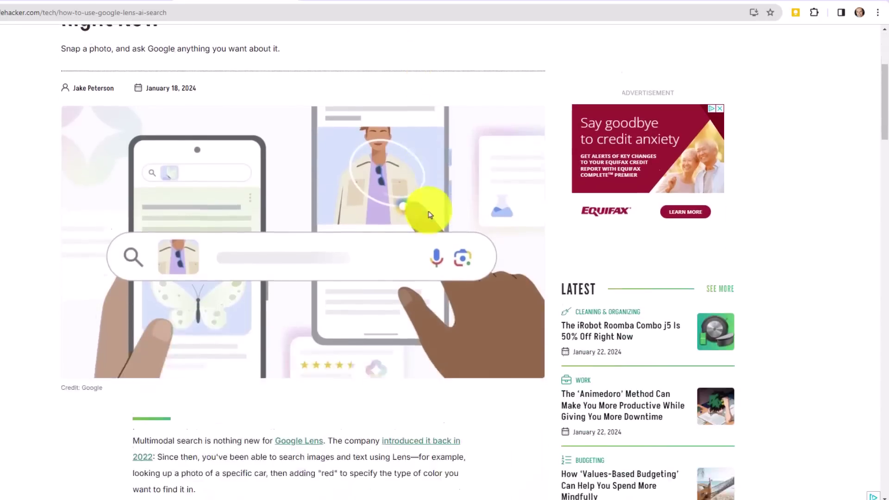
pyautogui.scroll(-4, 429, 214)
pyautogui.scroll(-2, 429, 214)
pyautogui.scroll(3, 430, 214)
pyautogui.scroll(8, 429, 214)
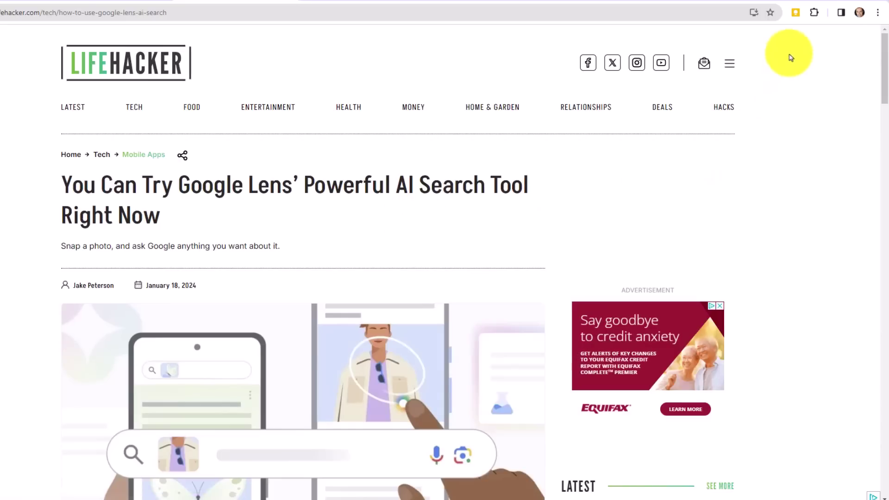
# - Save the Lens article to Keep with a Work label and a 'Read this by the end of the week' note
pyautogui.click(797, 13)
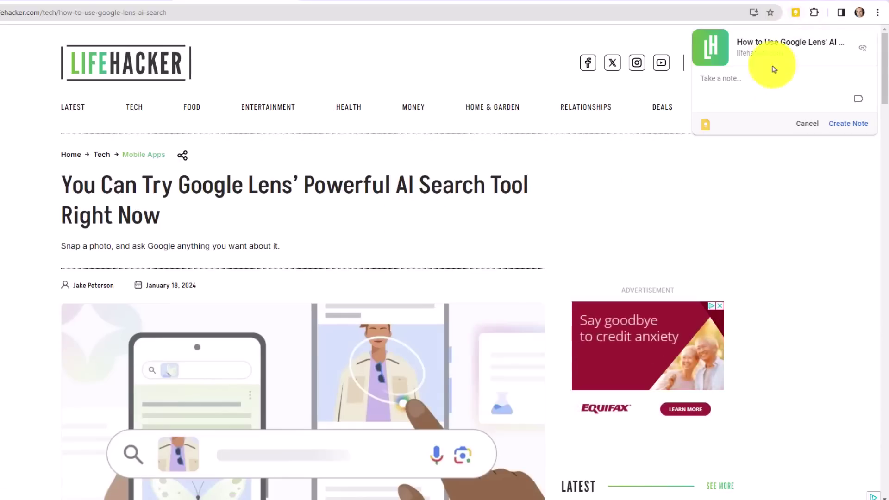
pyautogui.click(754, 78)
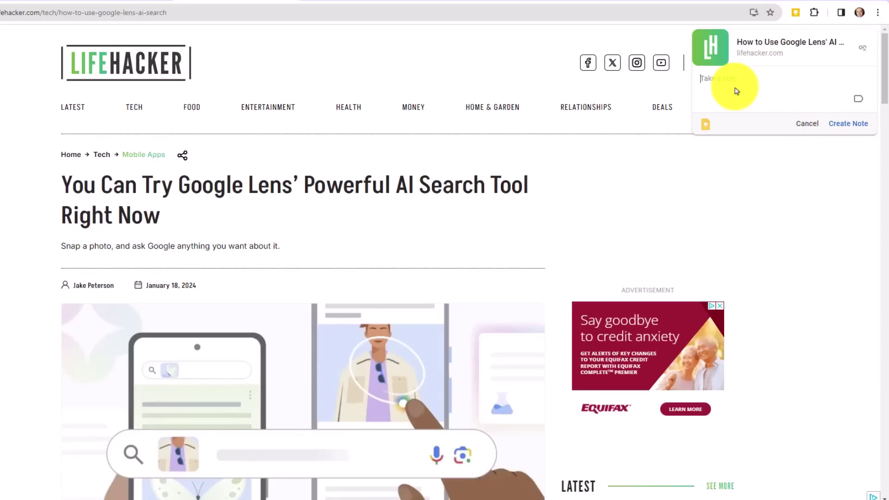
pyautogui.click(737, 91)
pyautogui.write('Read this t')
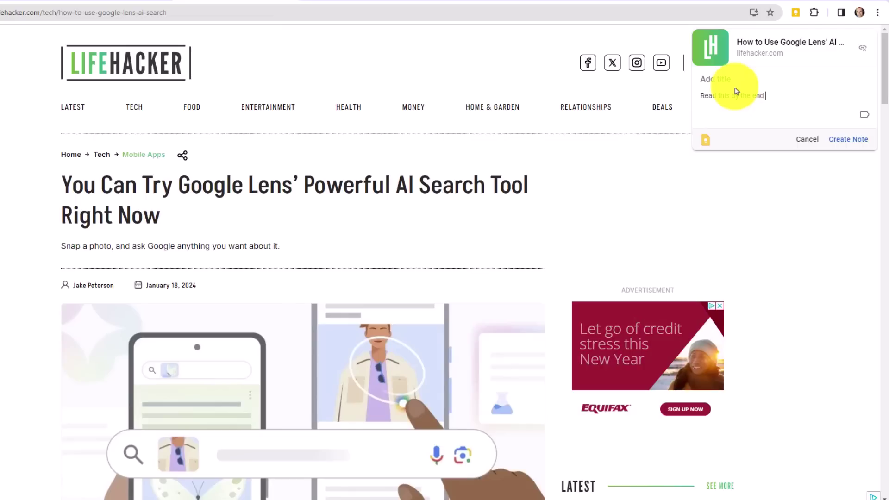
pyautogui.write('of the week')
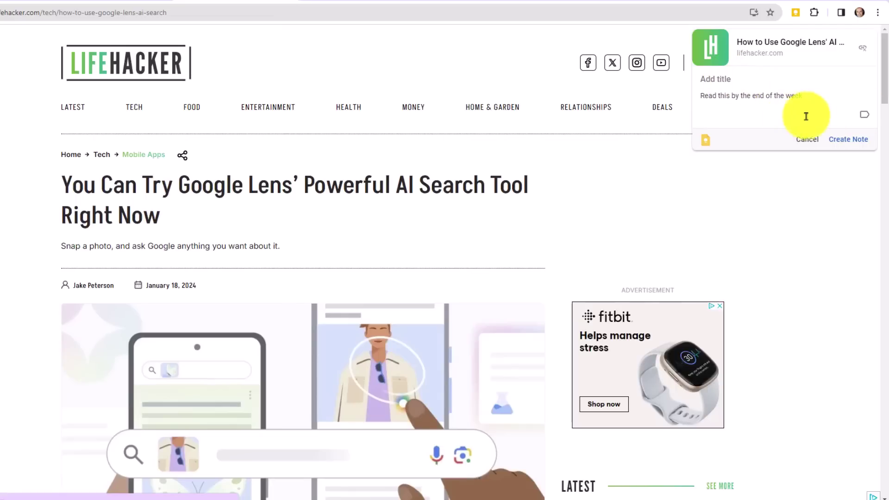
pyautogui.click(865, 120)
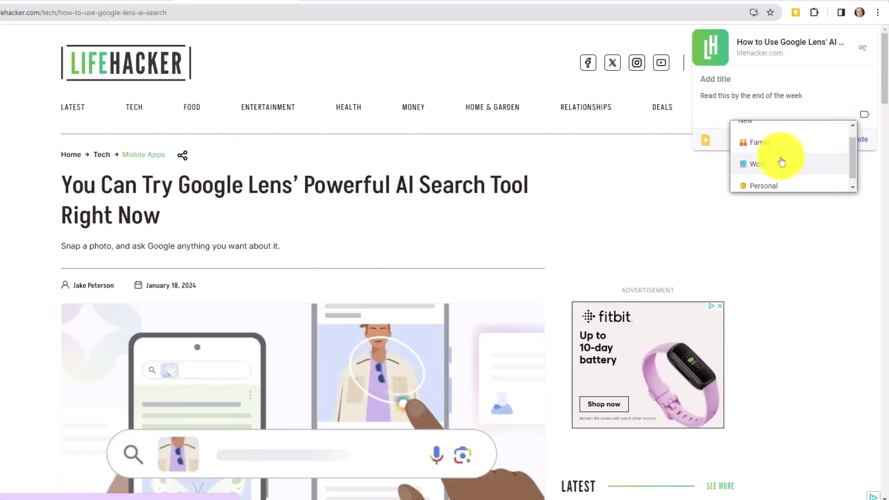
pyautogui.click(771, 163)
pyautogui.click(784, 96)
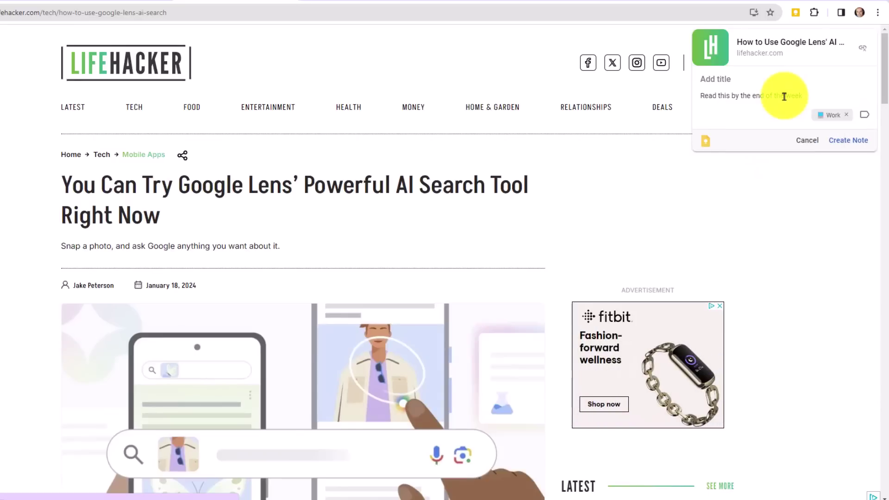
pyautogui.click(843, 143)
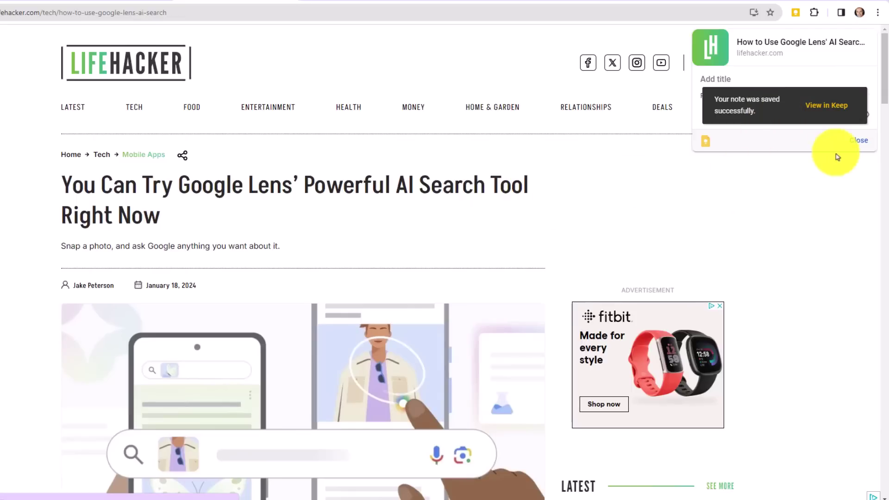
# - Check the new Lifehacker article note on the Keep board and preview its linked article
pyautogui.click(857, 144)
pyautogui.scroll(-5, 448, 197)
pyautogui.scroll(-3, 448, 197)
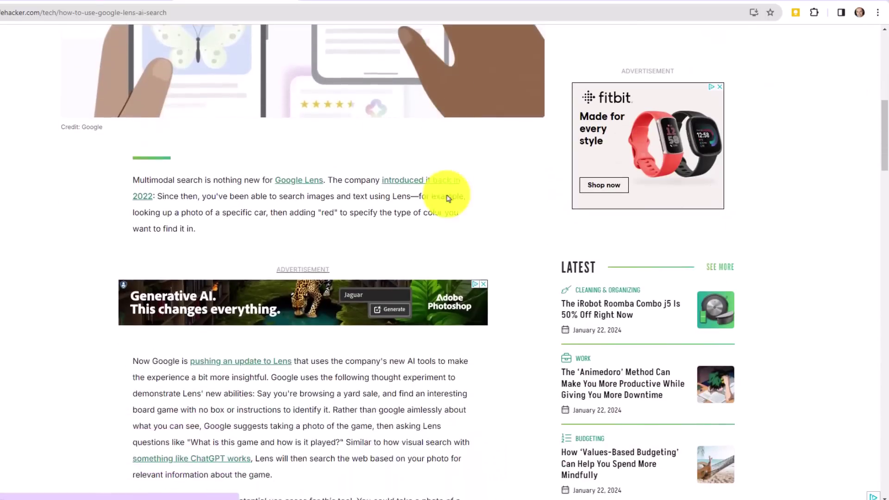
pyautogui.scroll(4, 447, 198)
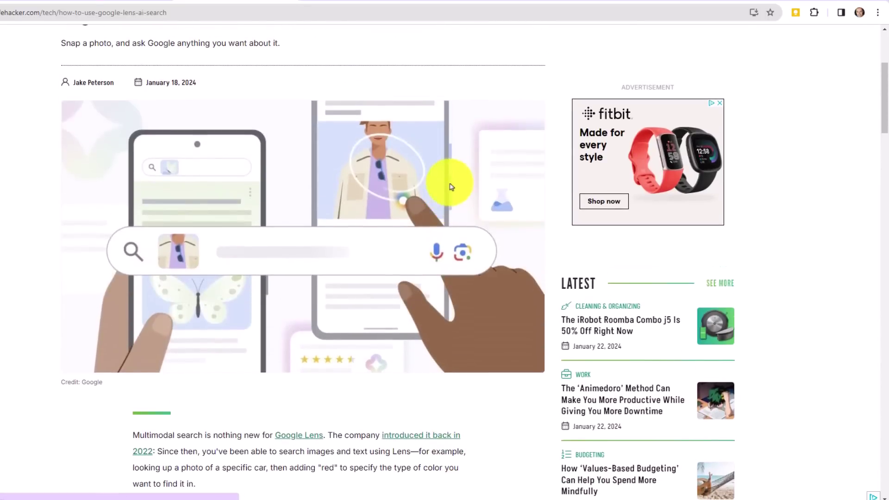
pyautogui.click(7, 3)
pyautogui.scroll(-2, 47, 354)
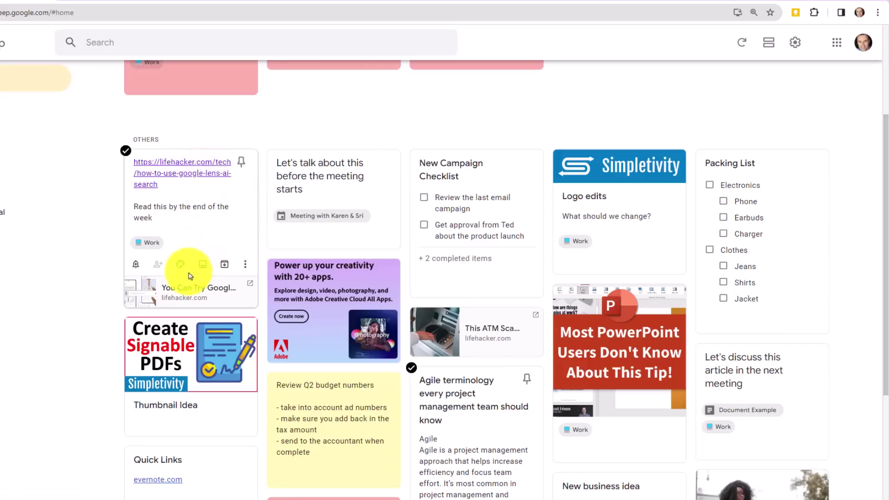
pyautogui.click(187, 212)
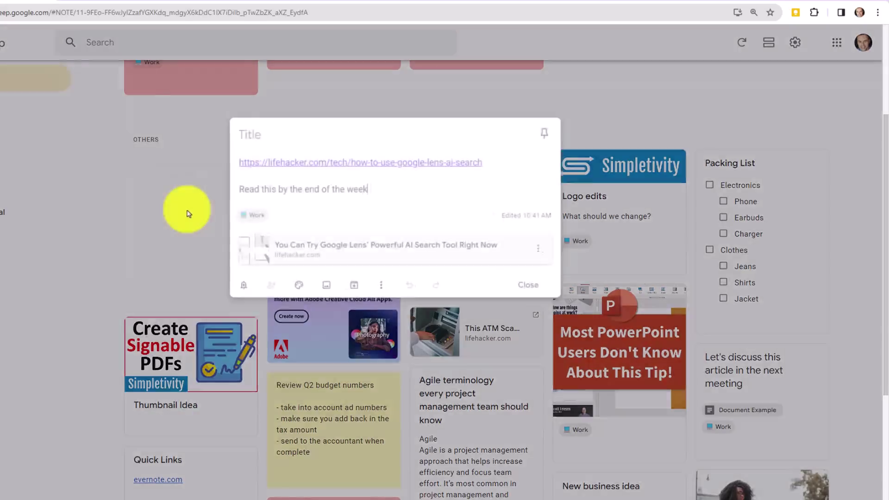
pyautogui.click(342, 249)
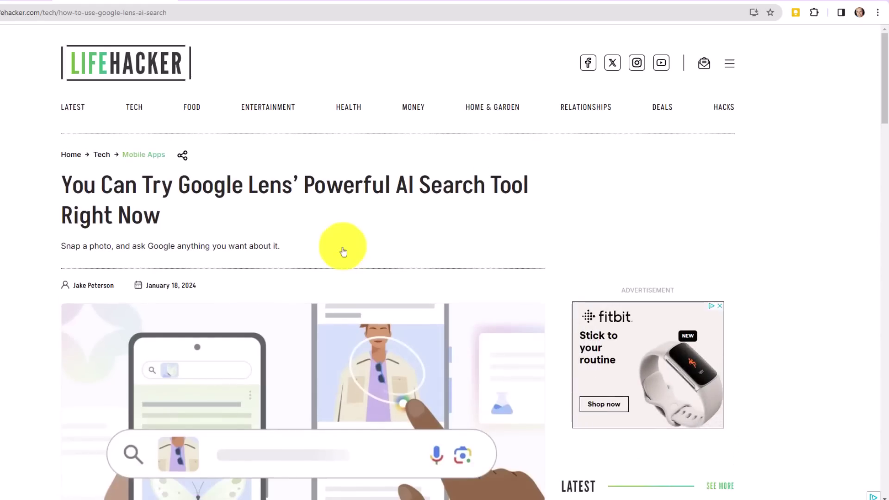
pyautogui.hotkey('ctrl', 'w')
pyautogui.scroll(-4, 833, 144)
pyautogui.scroll(-4, 833, 143)
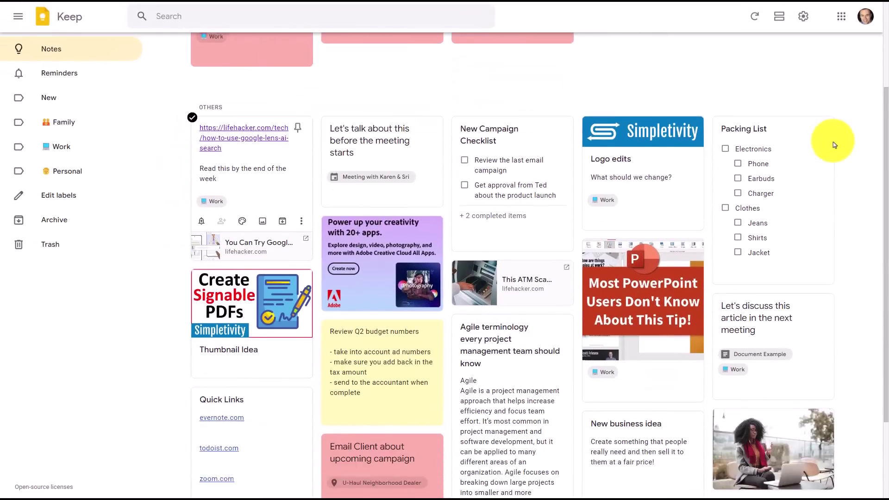
pyautogui.scroll(-3, 833, 143)
pyautogui.scroll(5, 854, 193)
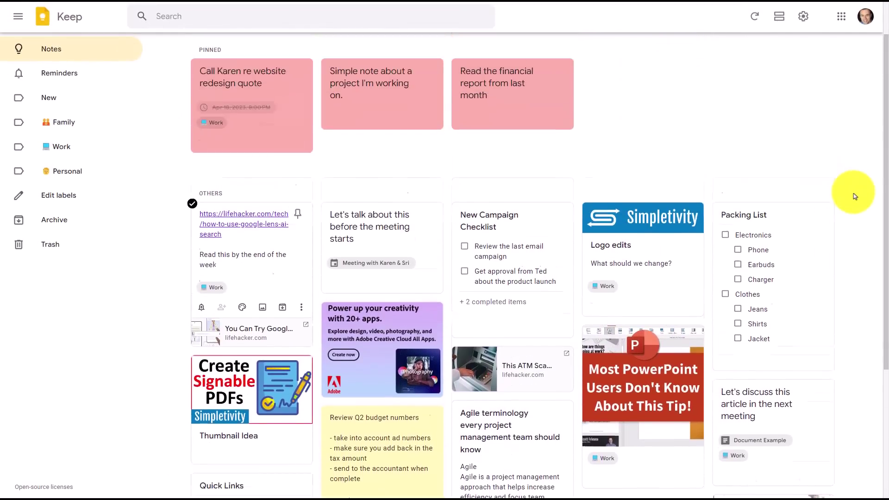
pyautogui.scroll(3, 855, 193)
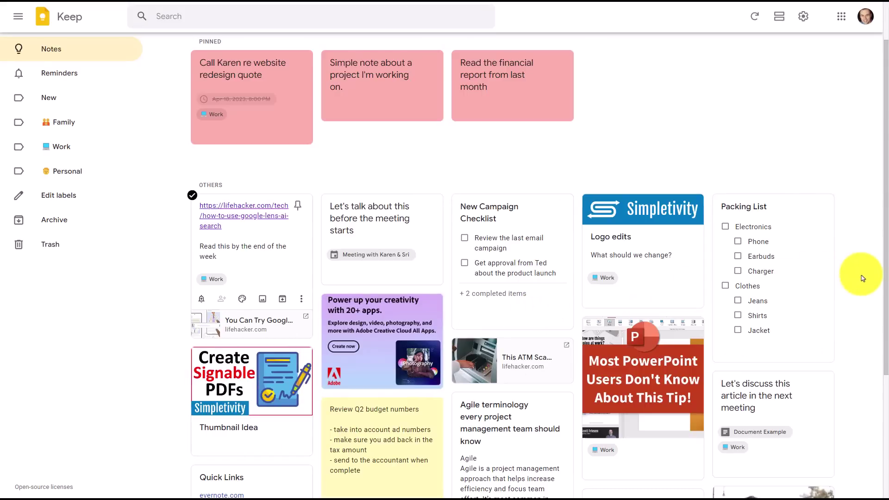
pyautogui.scroll(-2, 862, 279)
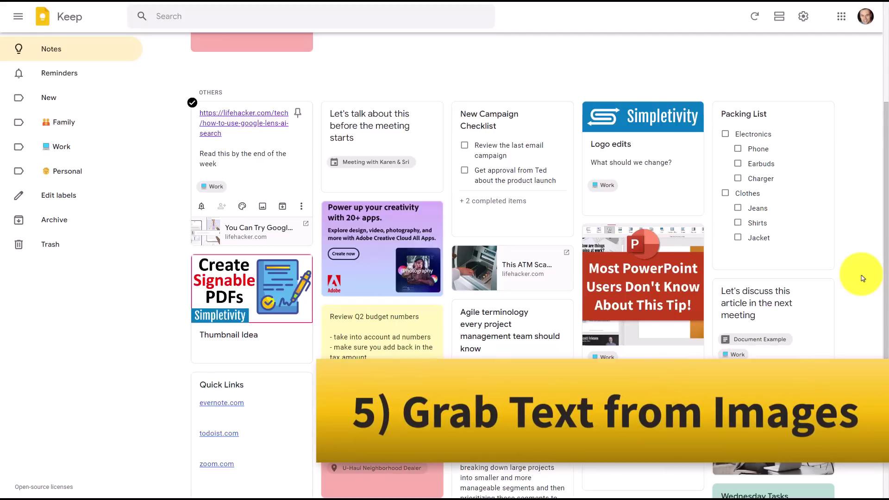
# - Open the Adobe 'Power up your creativity' image note in the Others section
pyautogui.click(381, 237)
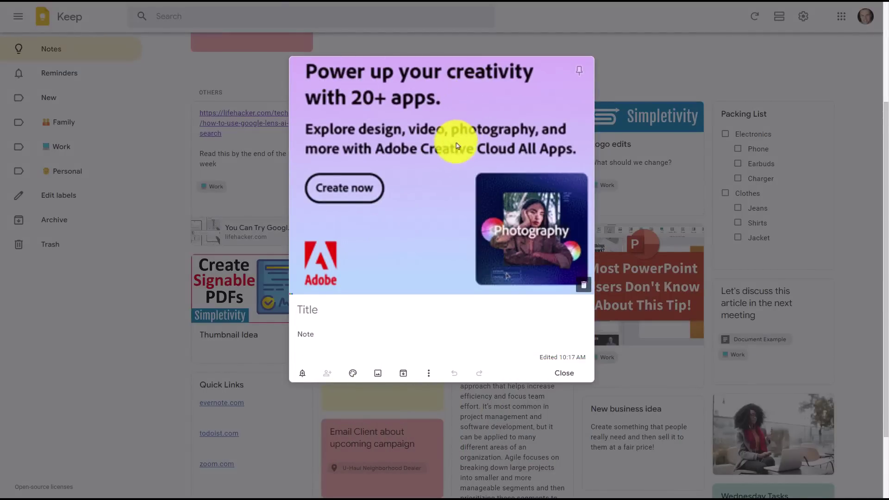
pyautogui.moveTo(427, 236)
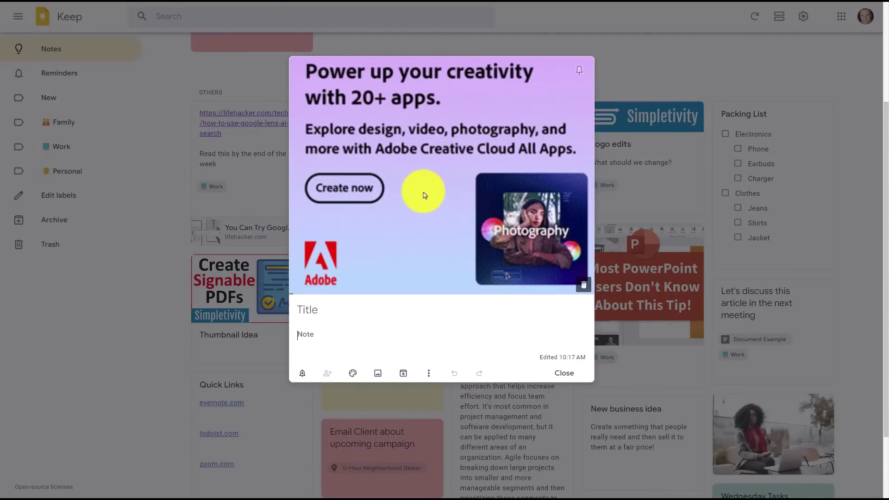
# - Pull the Adobe image's text into the note body with Grab image text, then close the note
pyautogui.click(345, 333)
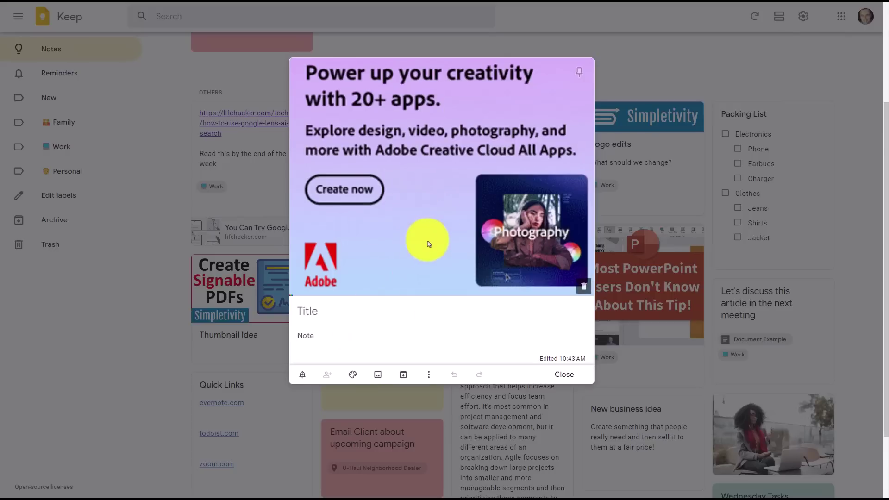
pyautogui.click(428, 377)
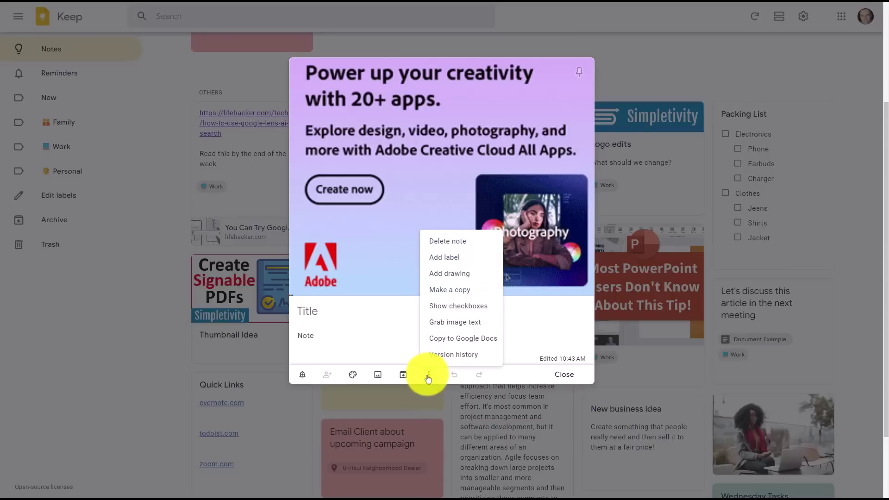
pyautogui.click(491, 326)
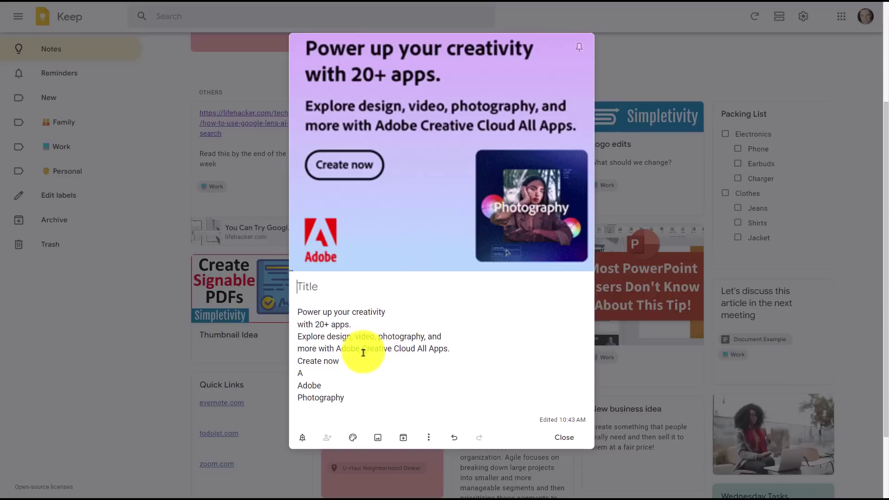
pyautogui.click(428, 438)
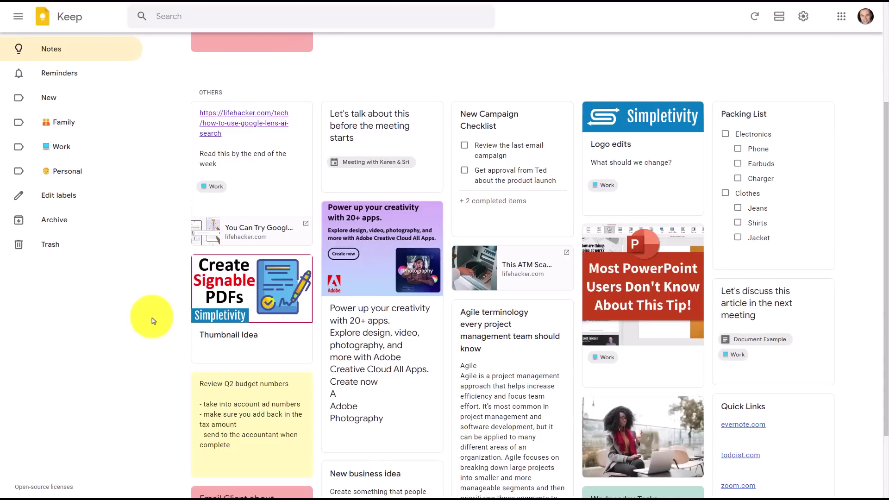
# - In the Thumbnail Idea drawing, circle the checkmark badge in red and highlight 'Create' in yellow
pyautogui.click(244, 288)
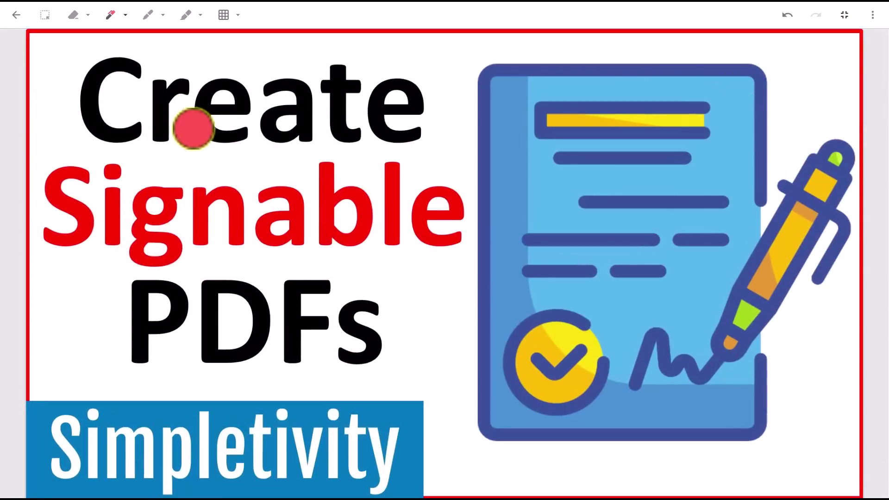
pyautogui.moveTo(486, 318); pyautogui.dragTo(517, 309)
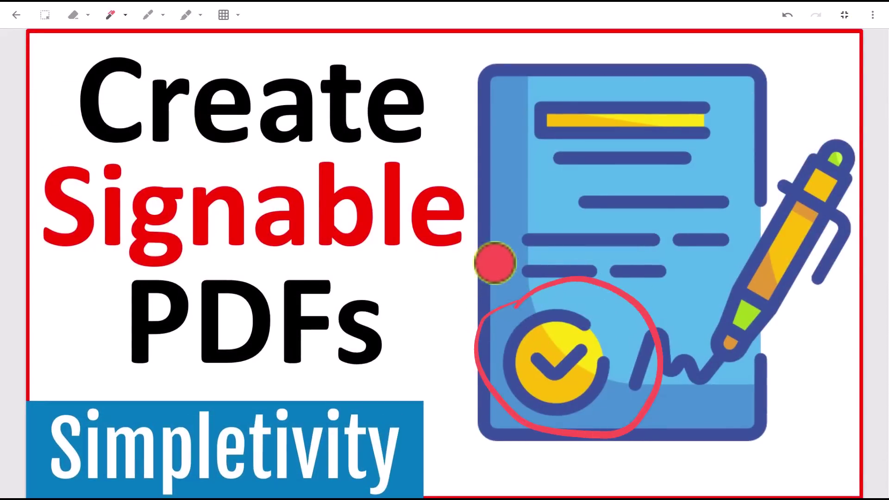
pyautogui.click(200, 16)
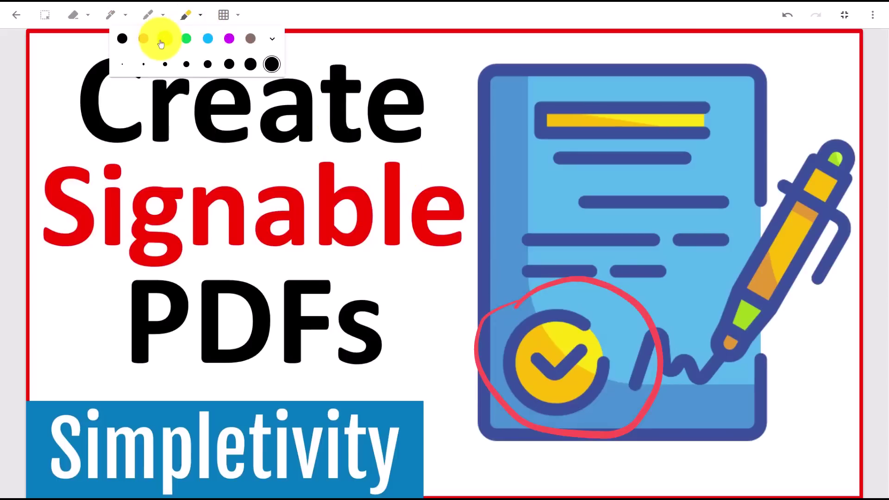
pyautogui.click(167, 41)
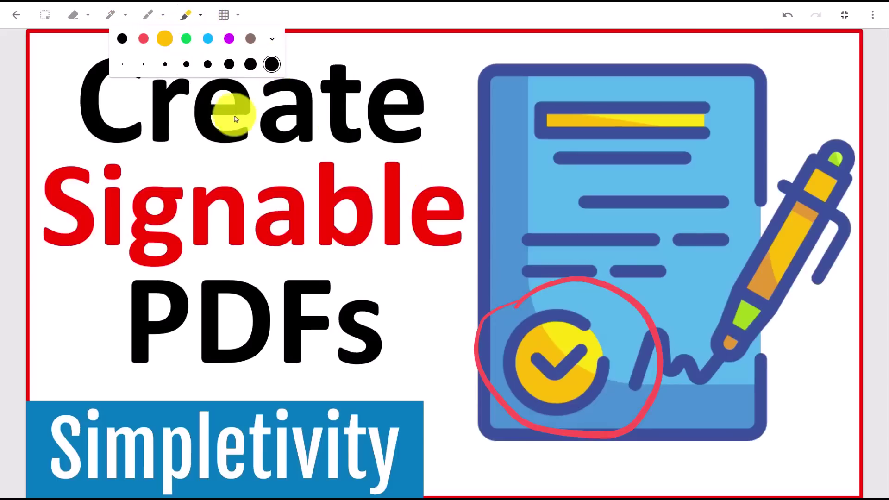
pyautogui.moveTo(82, 61); pyautogui.dragTo(182, 99)
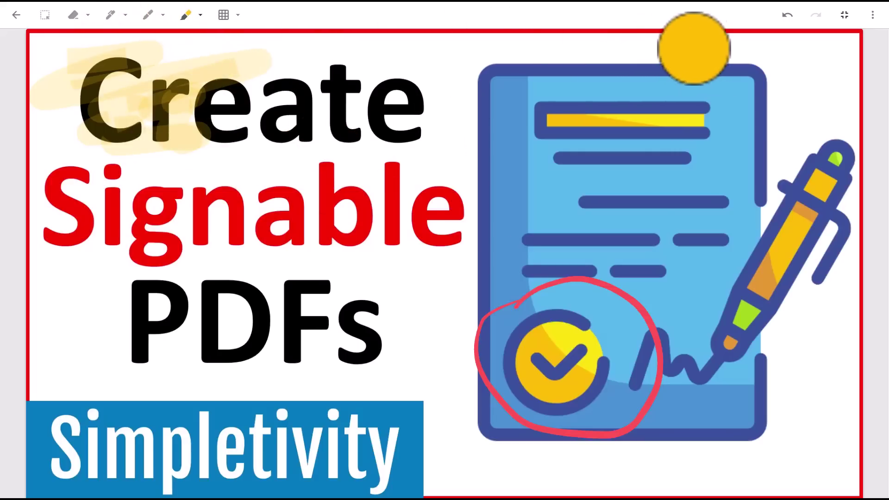
pyautogui.click(789, 17)
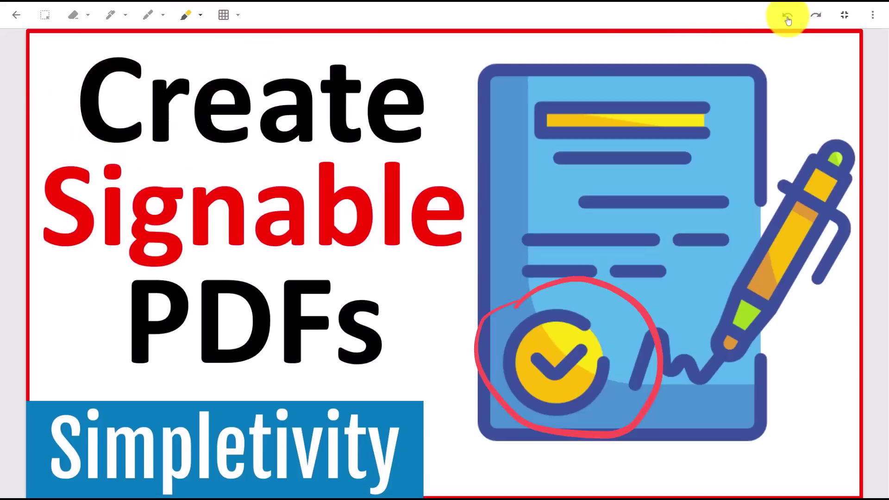
pyautogui.click(788, 18)
pyautogui.click(816, 18)
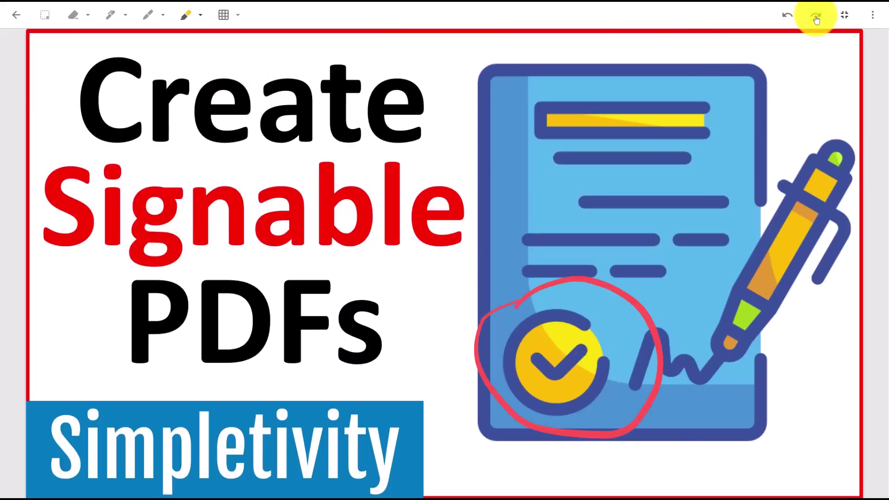
# - Clear all marks from the page and draw a purple line through 'Signable'
pyautogui.click(88, 16)
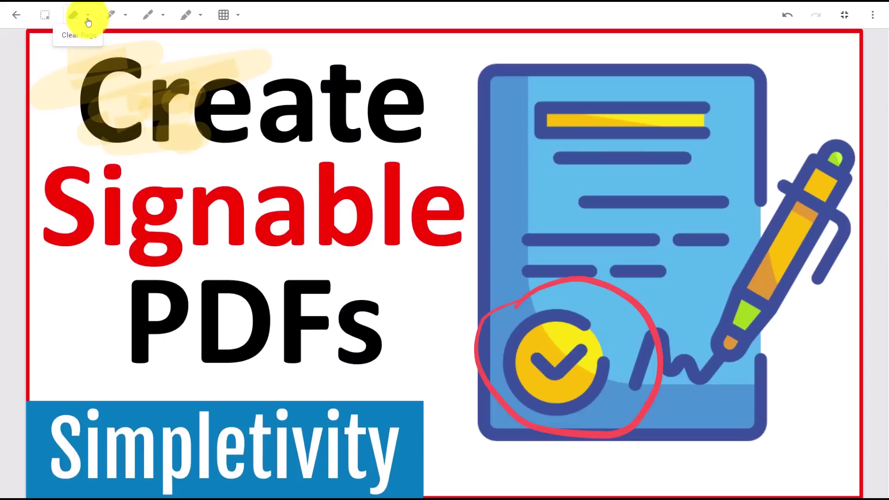
pyautogui.click(76, 40)
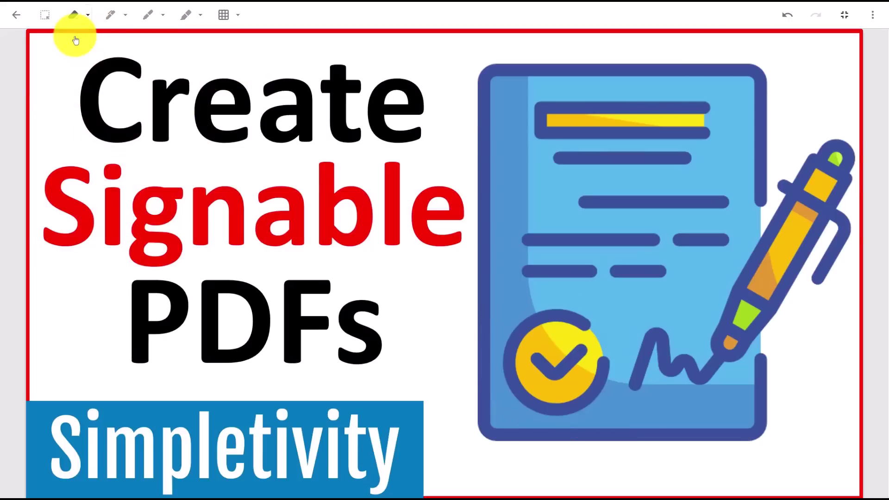
pyautogui.click(146, 14)
pyautogui.moveTo(42, 216); pyautogui.dragTo(470, 212)
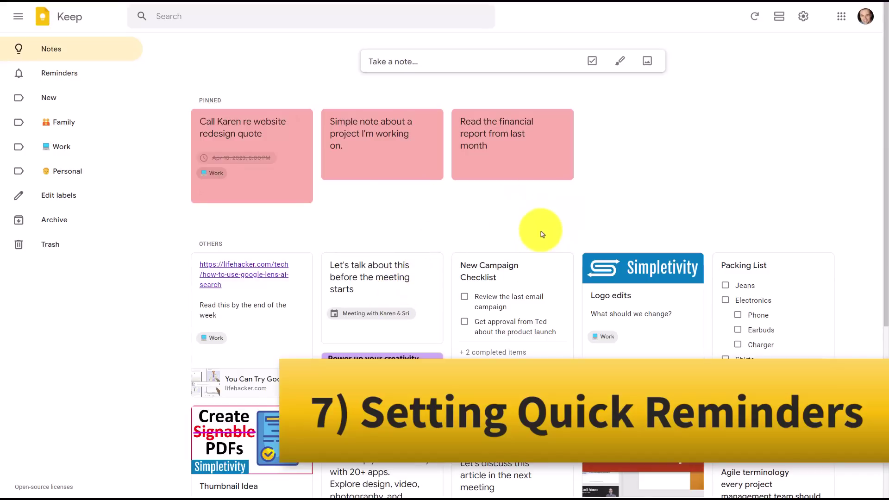
pyautogui.moveTo(495, 151)
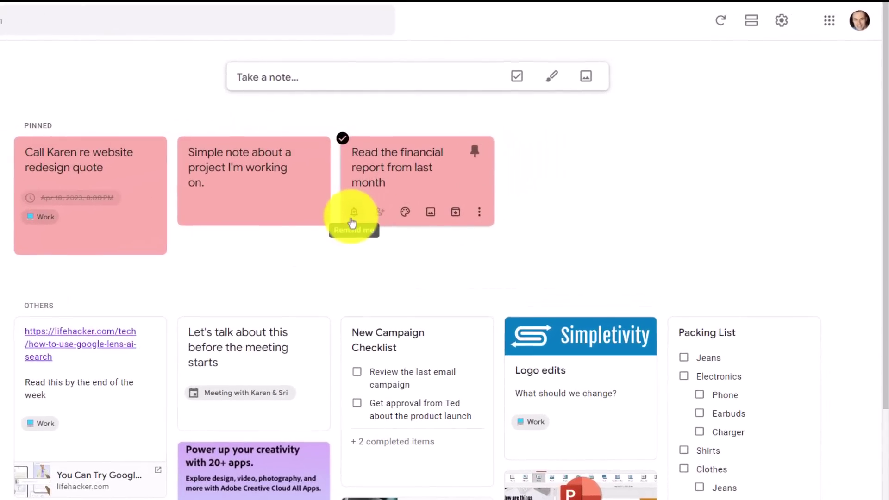
# - Show the reminder choices for the pinned 'Read the financial report' note
pyautogui.click(353, 214)
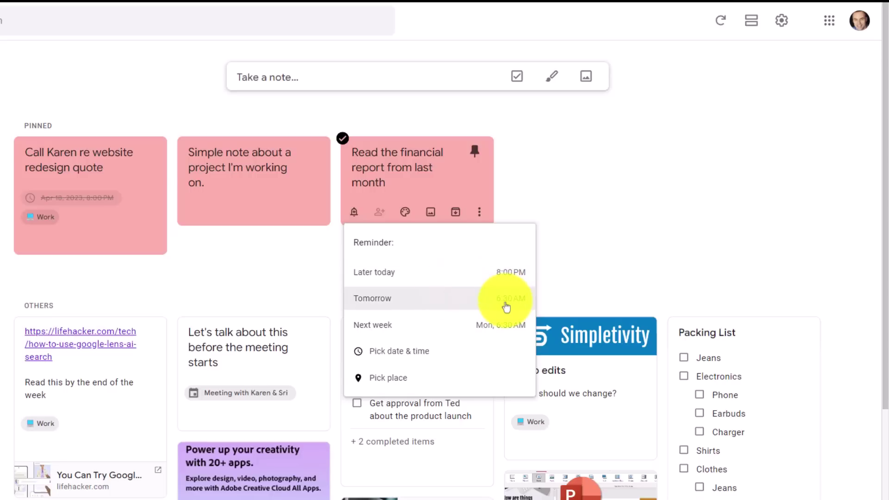
# - Set the default morning reminder to 8:00 AM in Settings and recheck the note's reminder choices
pyautogui.click(782, 26)
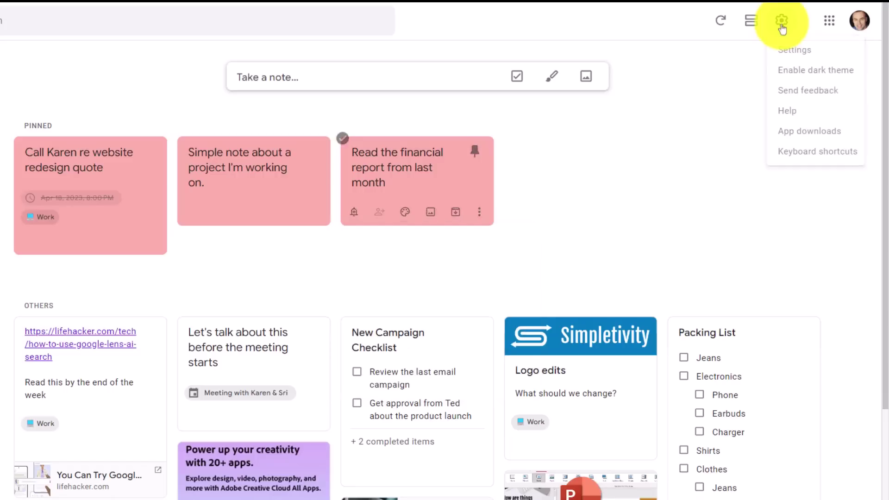
pyautogui.click(803, 50)
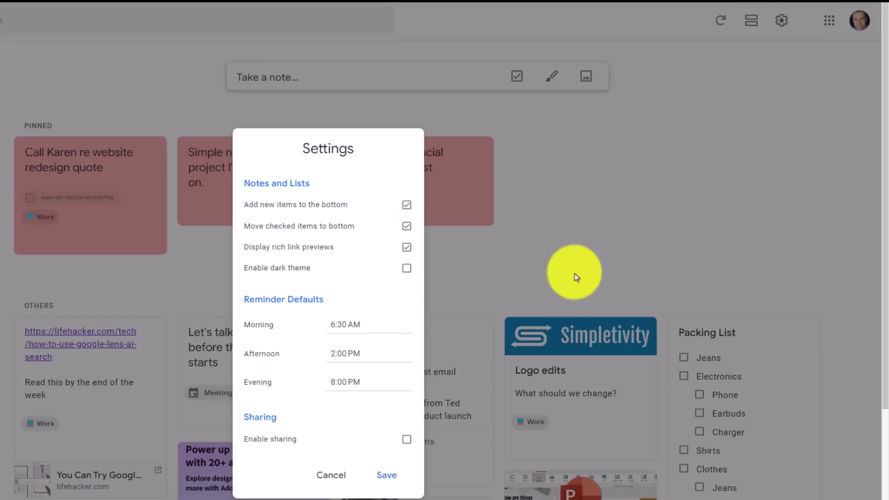
pyautogui.write('A')
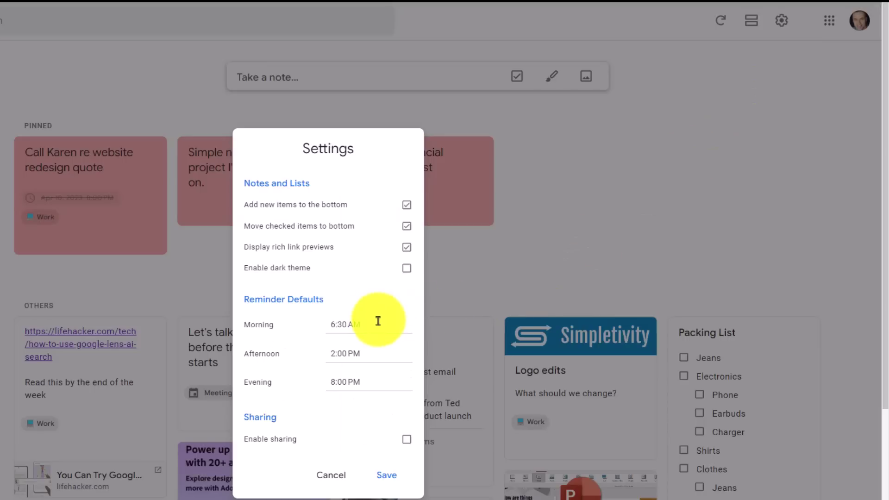
pyautogui.hotkey('ctrl', 'a')
pyautogui.press('BackSpace')
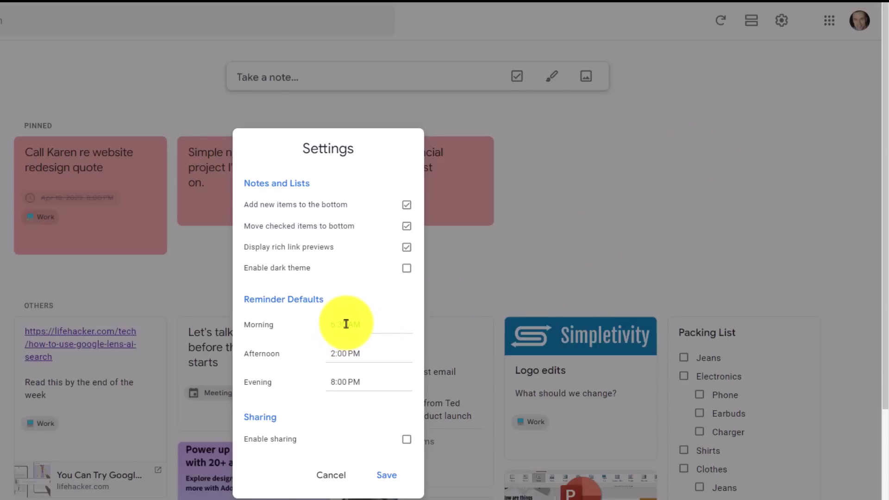
pyautogui.click(346, 324)
pyautogui.write('8')
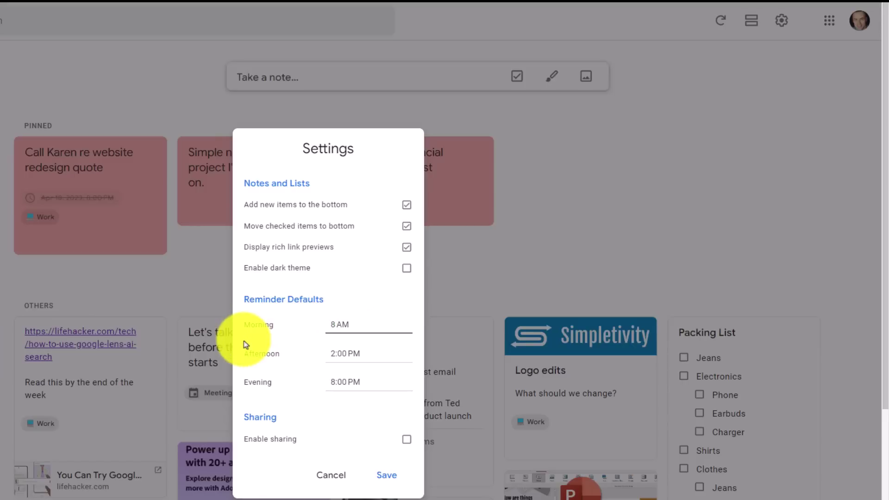
pyautogui.write(':00')
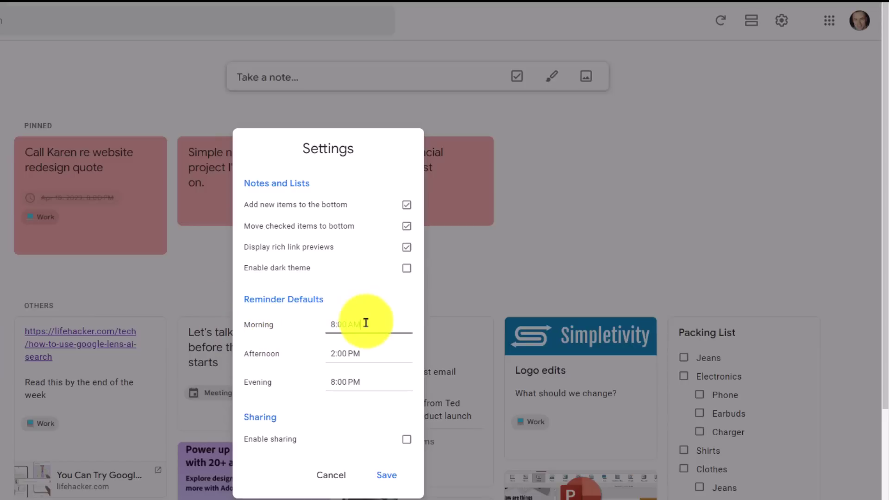
pyautogui.click(388, 475)
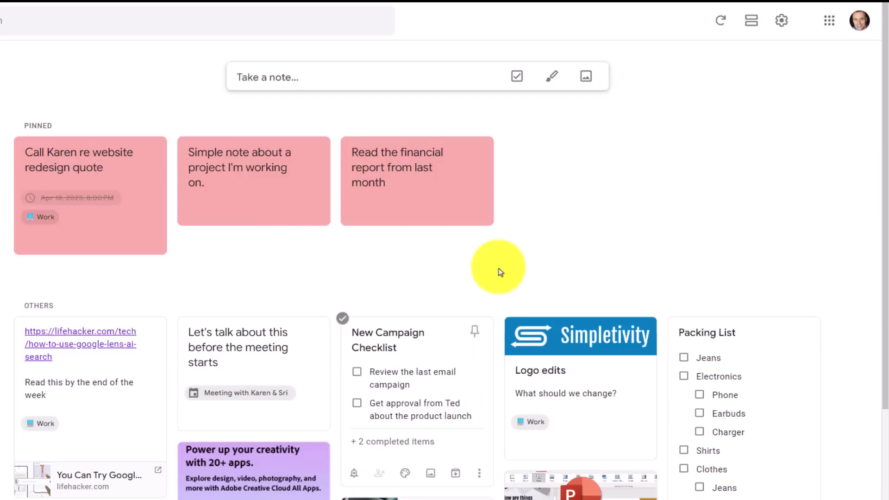
pyautogui.click(354, 212)
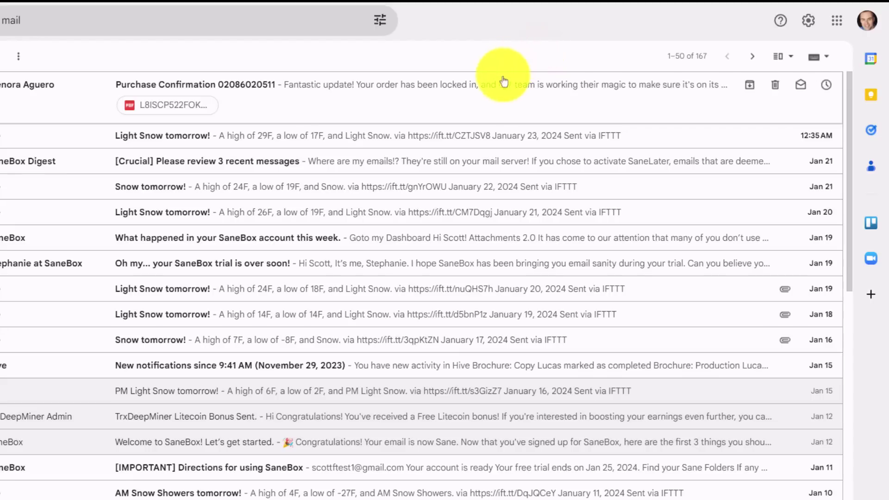
pyautogui.moveTo(465, 97)
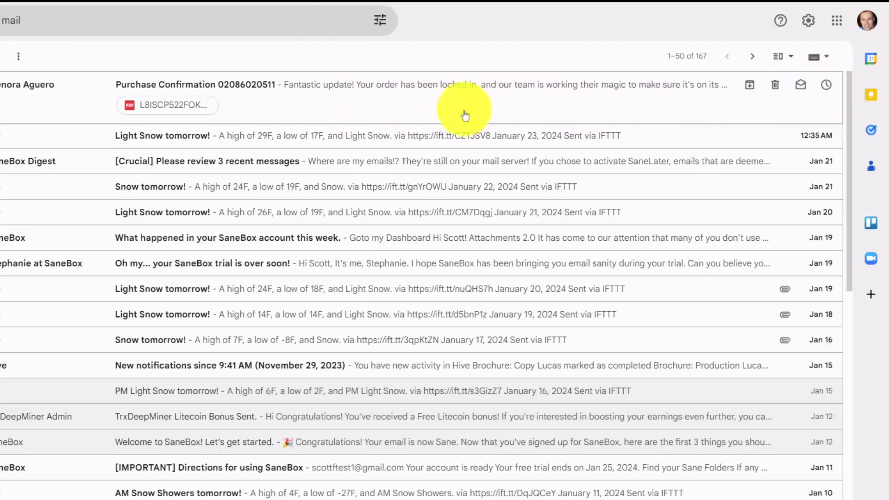
# - Show the Snooze until choices for the Purchase Confirmation email in Gmail
pyautogui.click(827, 88)
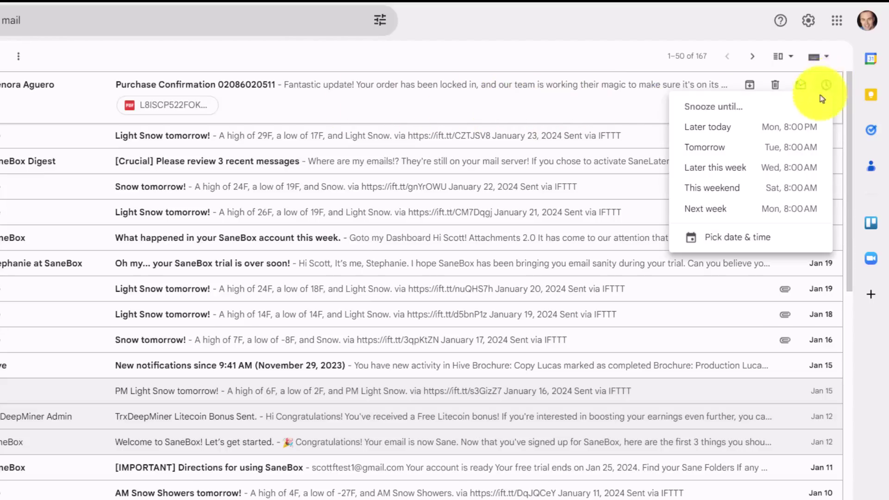